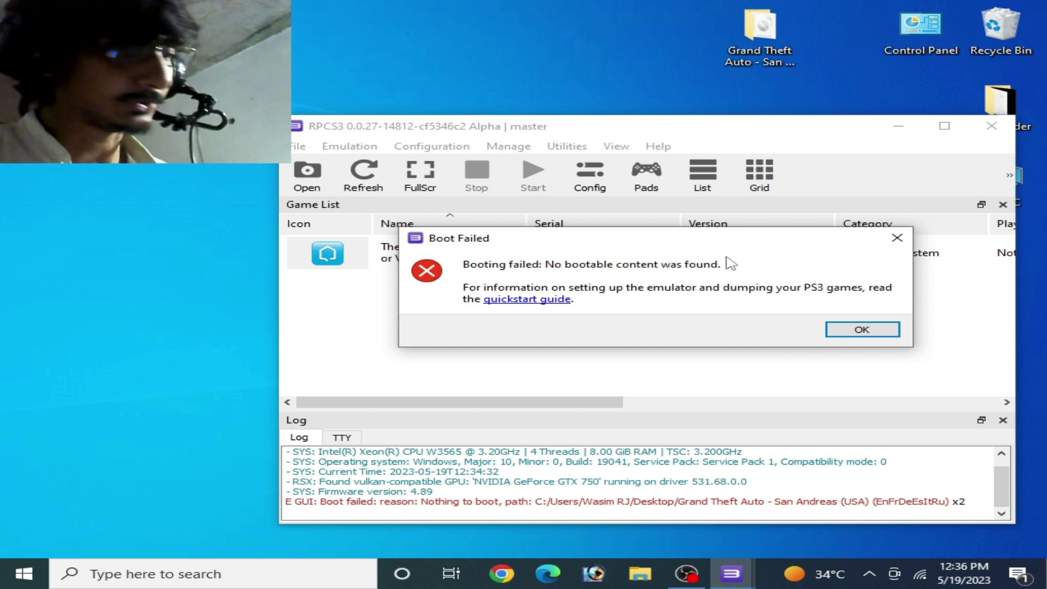
- Move the 'no bootable content' Boot Failed dialog aside and dismiss it with OK
{"action": "left_click_drag", "start_coordinate": [484, 238], "coordinate": [503, 239]}
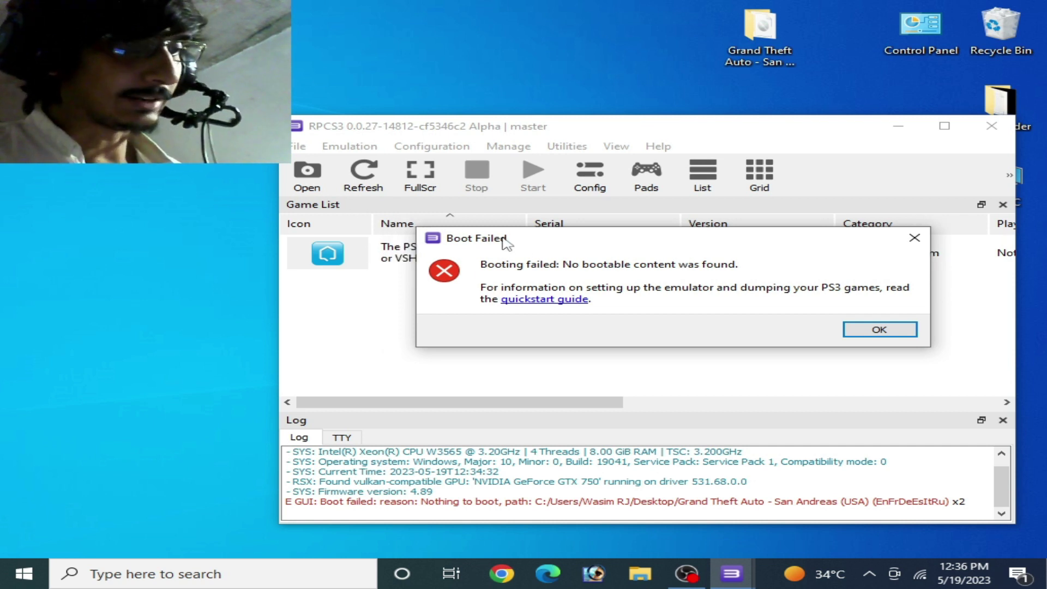
{"action": "left_click", "coordinate": [876, 330]}
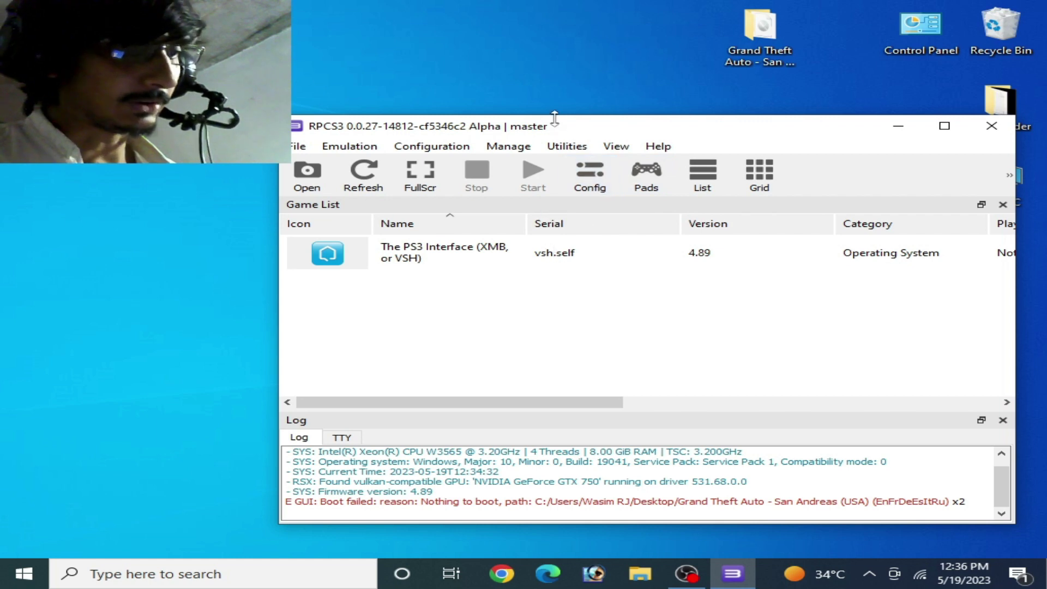
- Try booting the desktop GTA San Andreas folder again, then dismiss the resulting boot error
{"action": "left_click", "coordinate": [323, 182]}
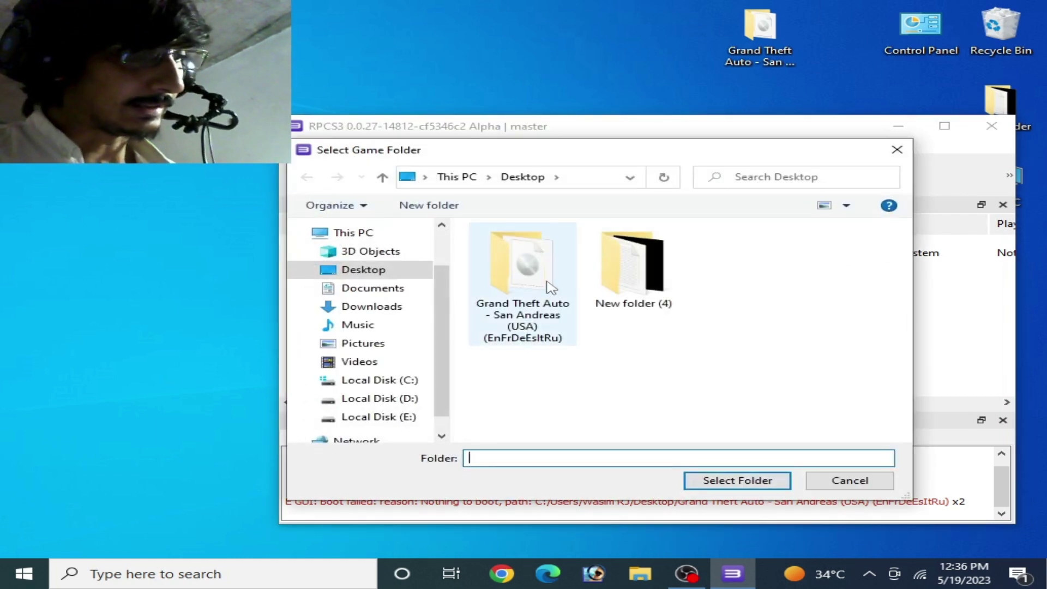
{"action": "double_click", "coordinate": [532, 300]}
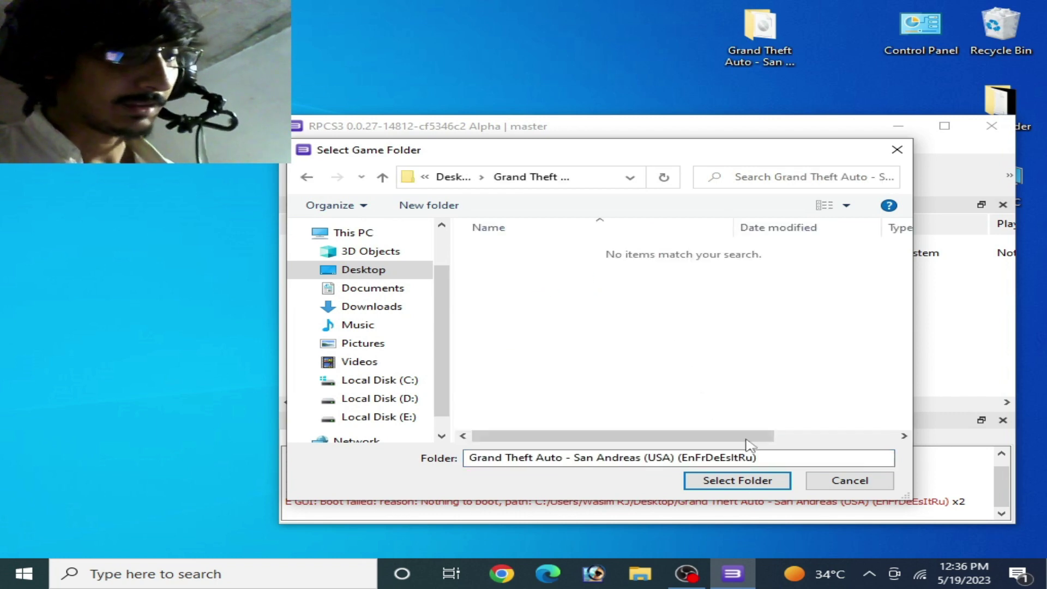
{"action": "left_click", "coordinate": [726, 482]}
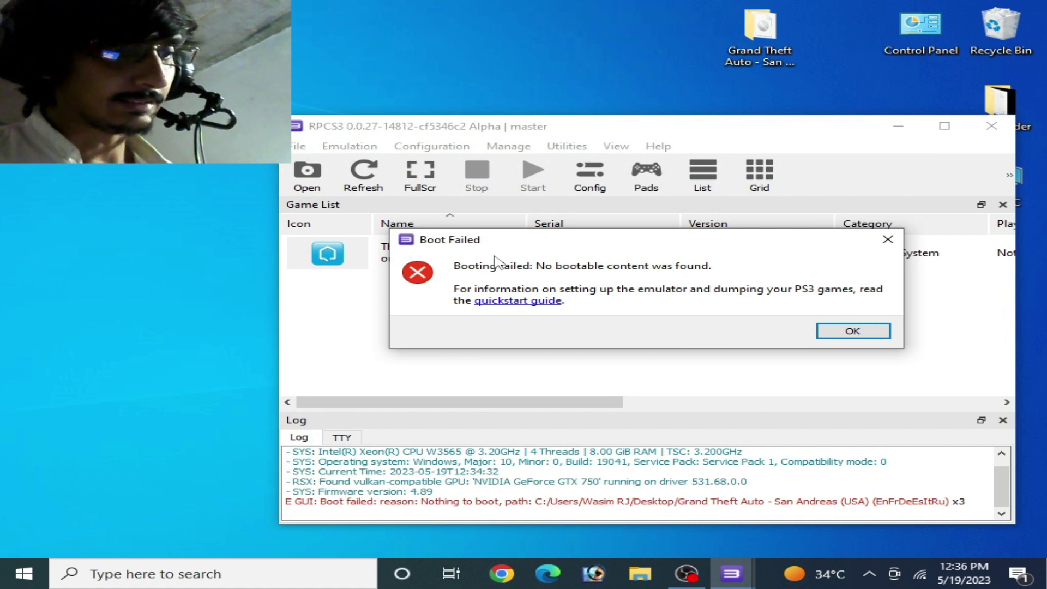
{"action": "left_click_drag", "start_coordinate": [500, 243], "coordinate": [565, 260]}
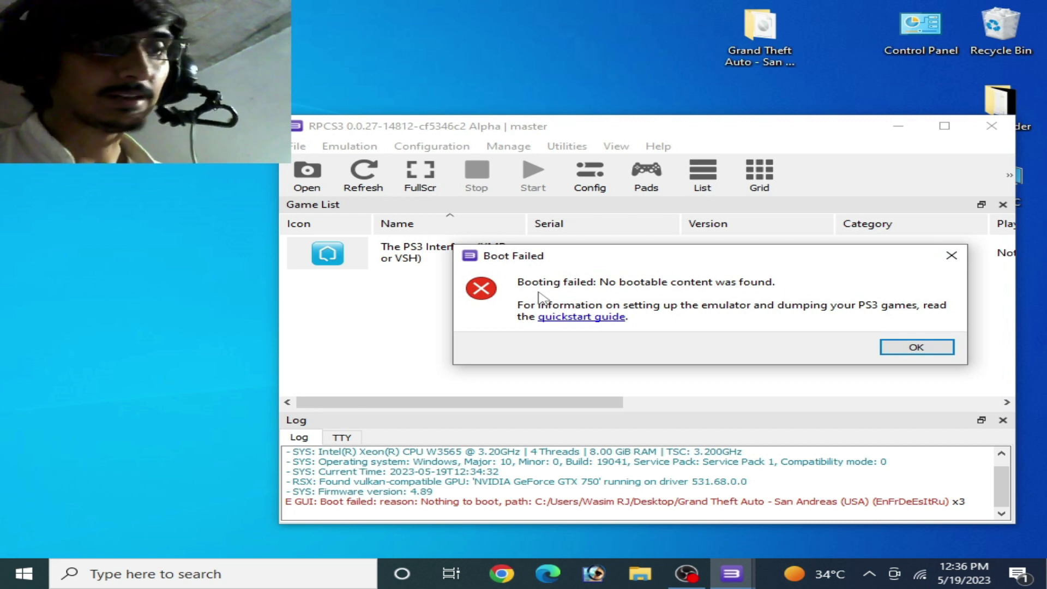
{"action": "left_click", "coordinate": [890, 346]}
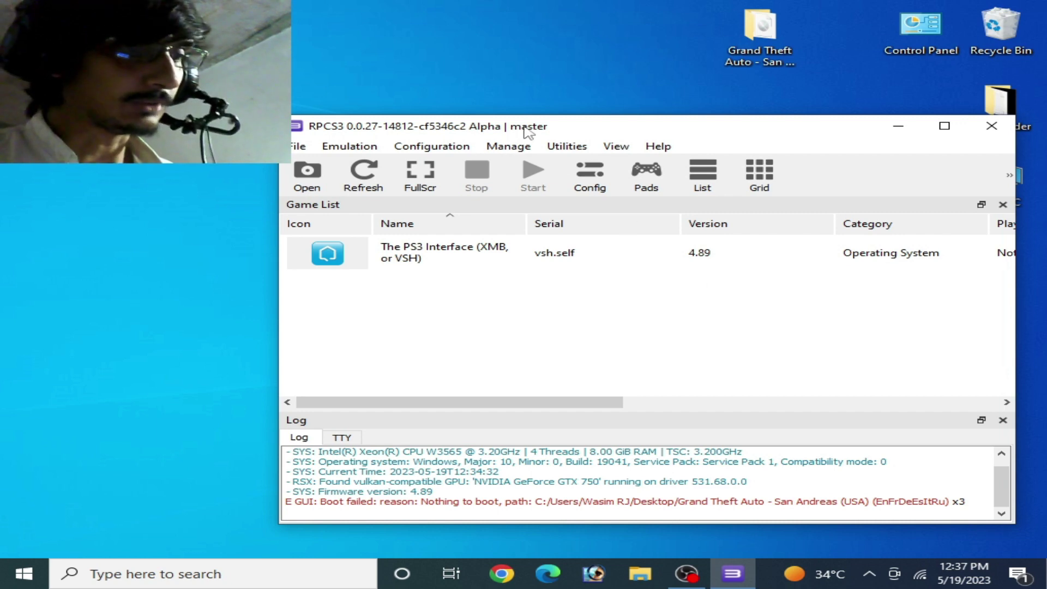
- Open the desktop GTA San Andreas folder to inspect its 2,431,296 KB disc image, then return to RPCS3
{"action": "left_click_drag", "start_coordinate": [525, 131], "coordinate": [525, 162]}
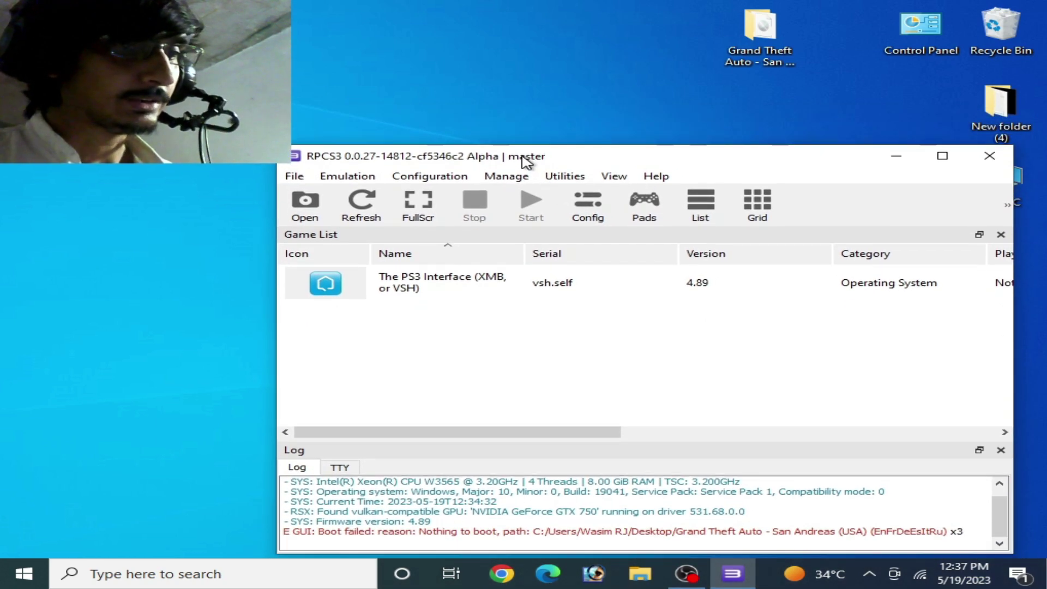
{"action": "left_click", "coordinate": [789, 59]}
{"action": "double_click", "coordinate": [788, 58]}
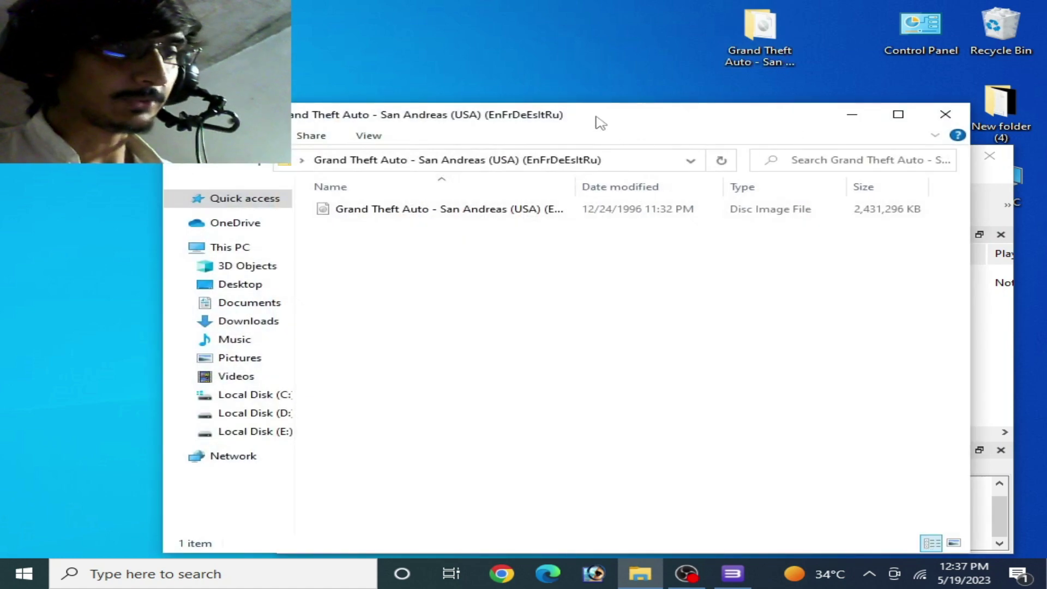
{"action": "left_click_drag", "start_coordinate": [597, 121], "coordinate": [662, 99]}
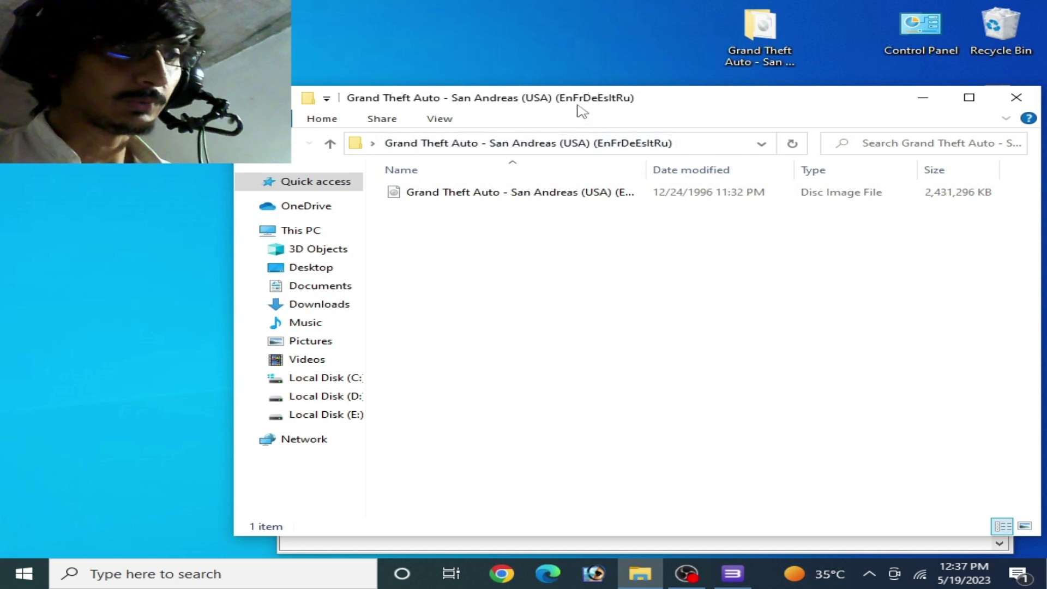
{"action": "left_click_drag", "start_coordinate": [583, 112], "coordinate": [558, 242]}
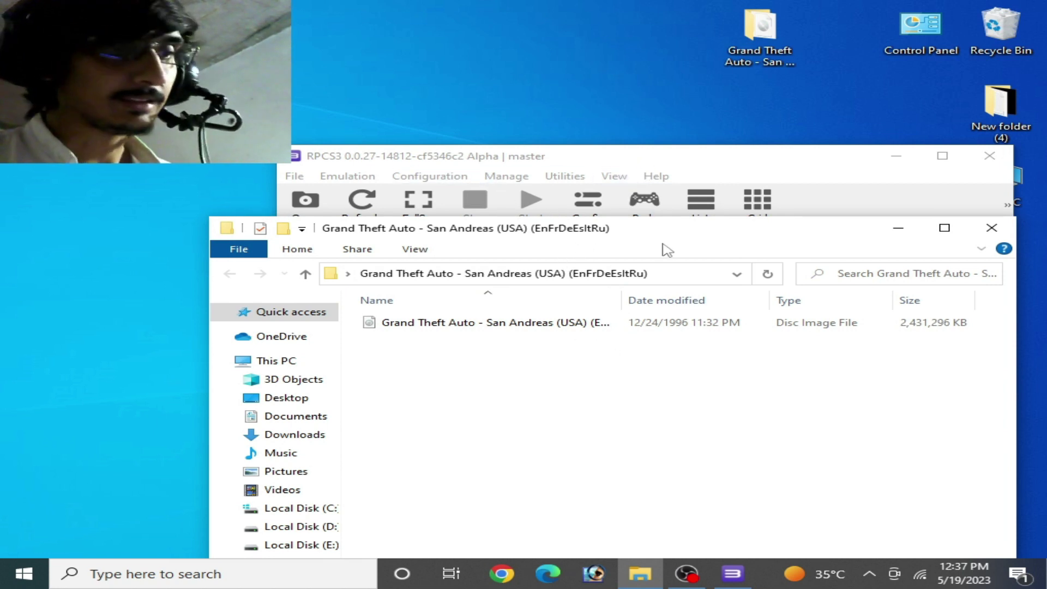
{"action": "left_click", "coordinate": [299, 180]}
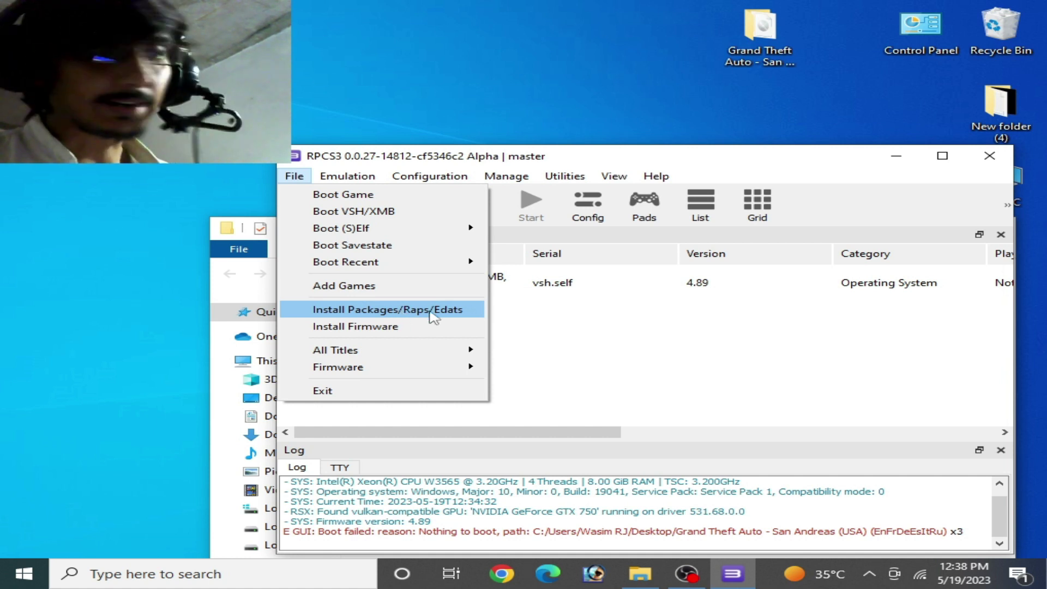
- Close RPCS3's File menu and move the San Andreas folder window in front of RPCS3
{"action": "left_click", "coordinate": [578, 335]}
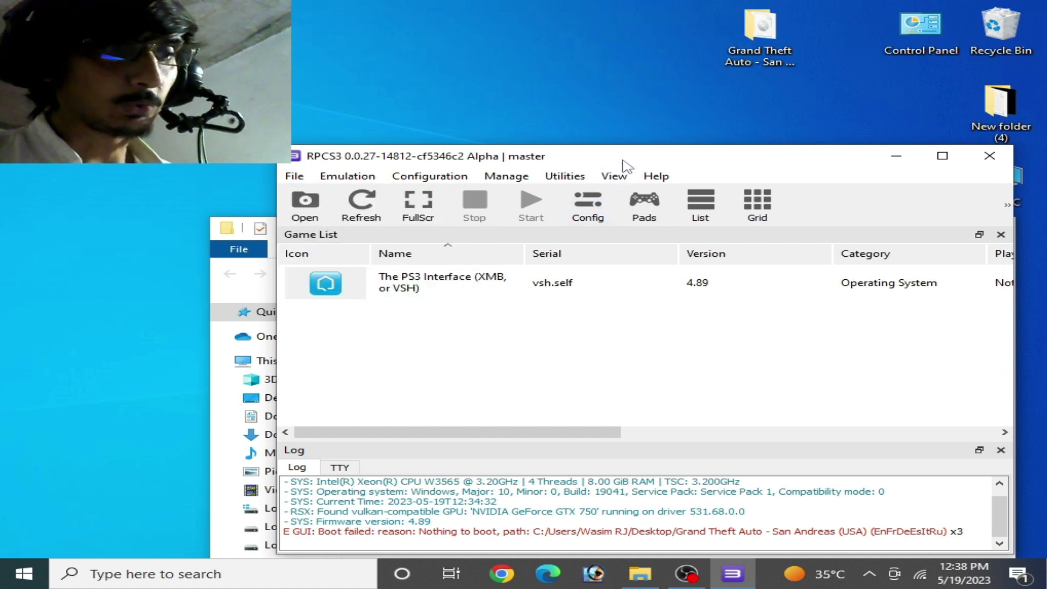
{"action": "left_click_drag", "start_coordinate": [627, 161], "coordinate": [421, 171]}
{"action": "left_click_drag", "start_coordinate": [840, 244], "coordinate": [856, 196]}
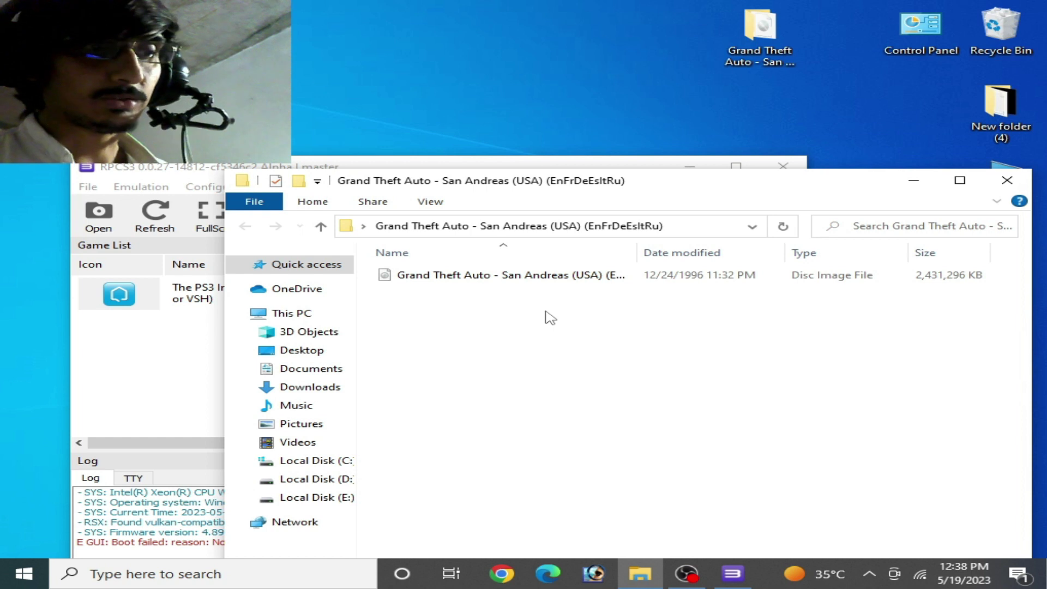
- Extract the San Andreas disc image with WinRAR into its own folder beside it
{"action": "left_click", "coordinate": [440, 277]}
{"action": "right_click", "coordinate": [439, 277]}
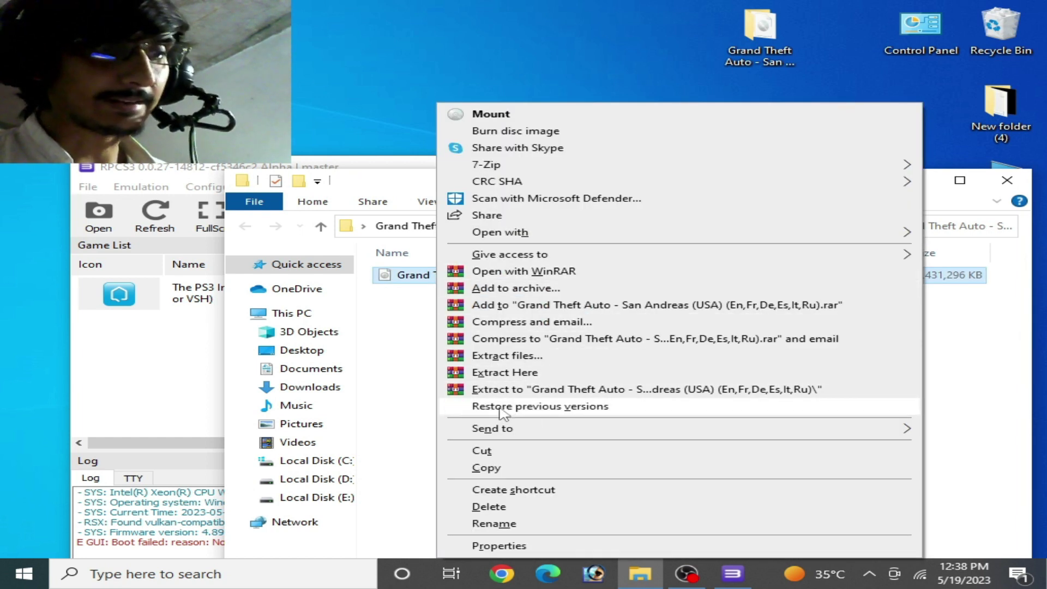
{"action": "left_click", "coordinate": [524, 390]}
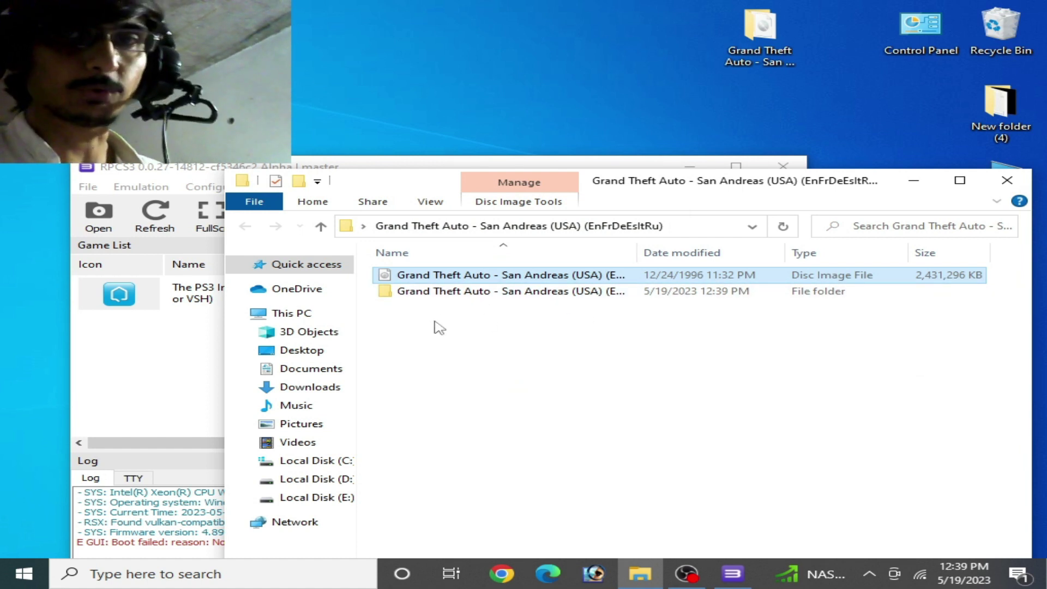
{"action": "double_click", "coordinate": [457, 294]}
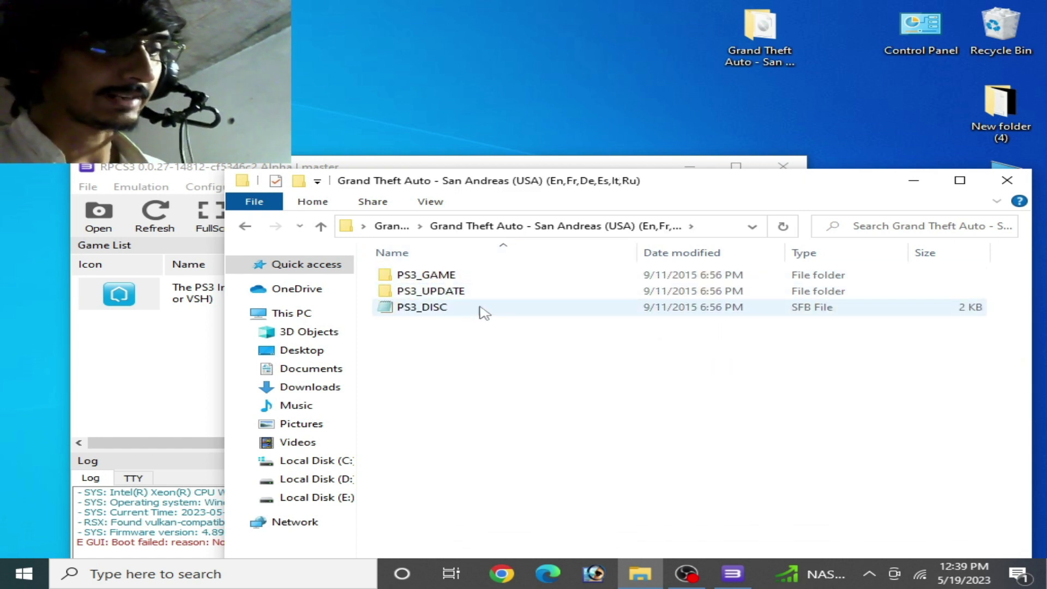
{"action": "left_click", "coordinate": [245, 226]}
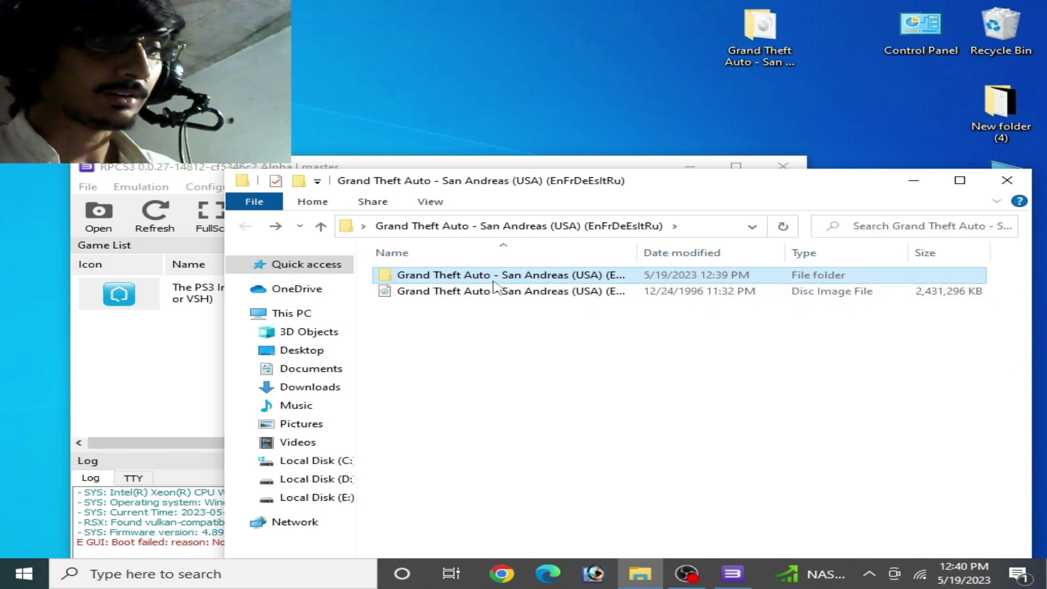
{"action": "mouse_move", "coordinate": [494, 286]}
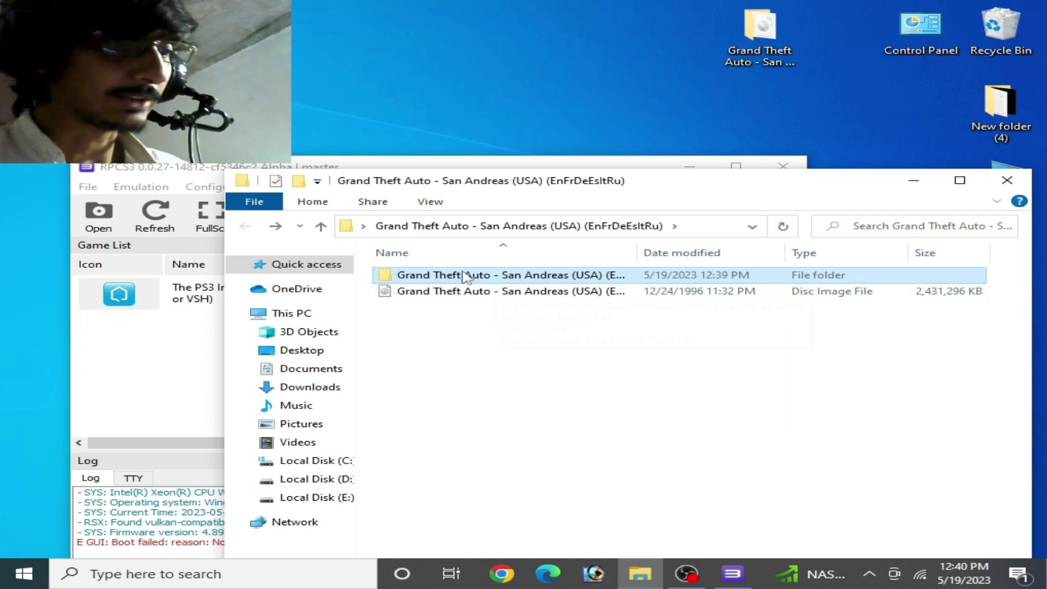
- Boot the extracted San Andreas folder in RPCS3, which fails as invalid or corrupted
{"action": "left_click", "coordinate": [203, 178]}
{"action": "left_click", "coordinate": [98, 215]}
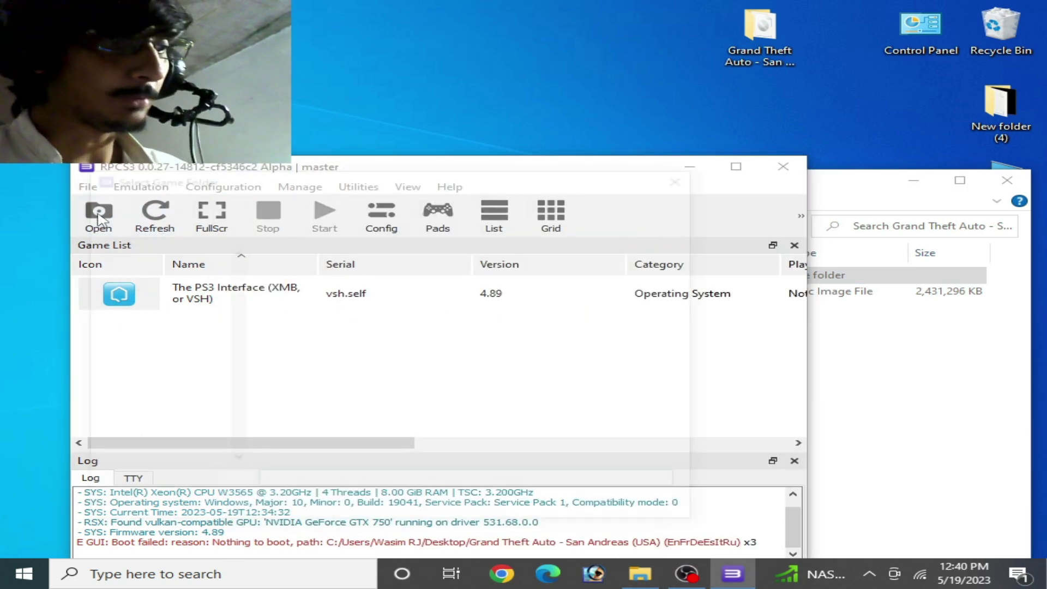
{"action": "double_click", "coordinate": [309, 308]}
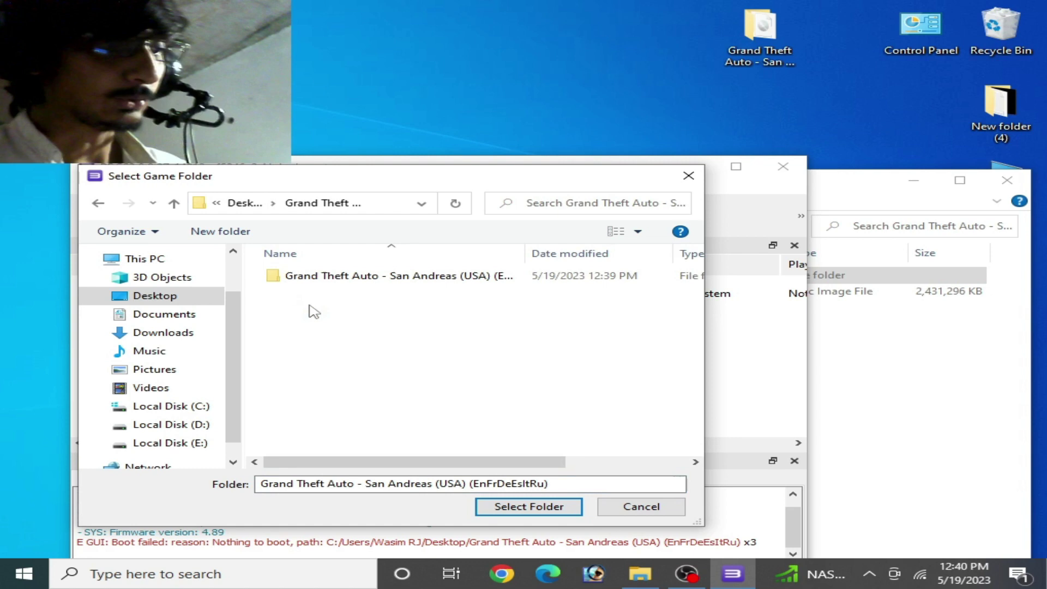
{"action": "left_click", "coordinate": [334, 277]}
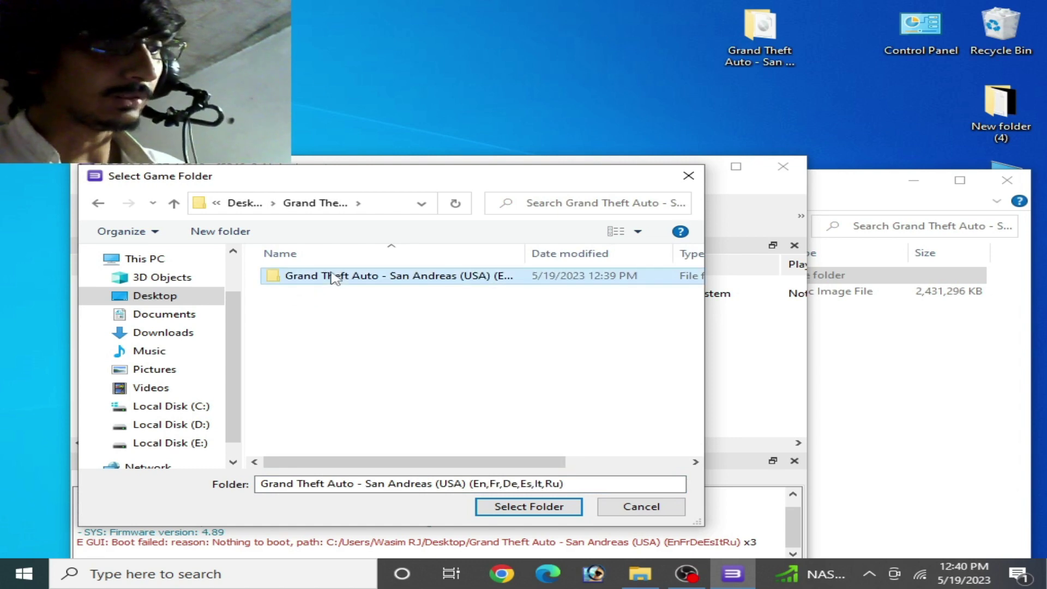
{"action": "left_click", "coordinate": [506, 507]}
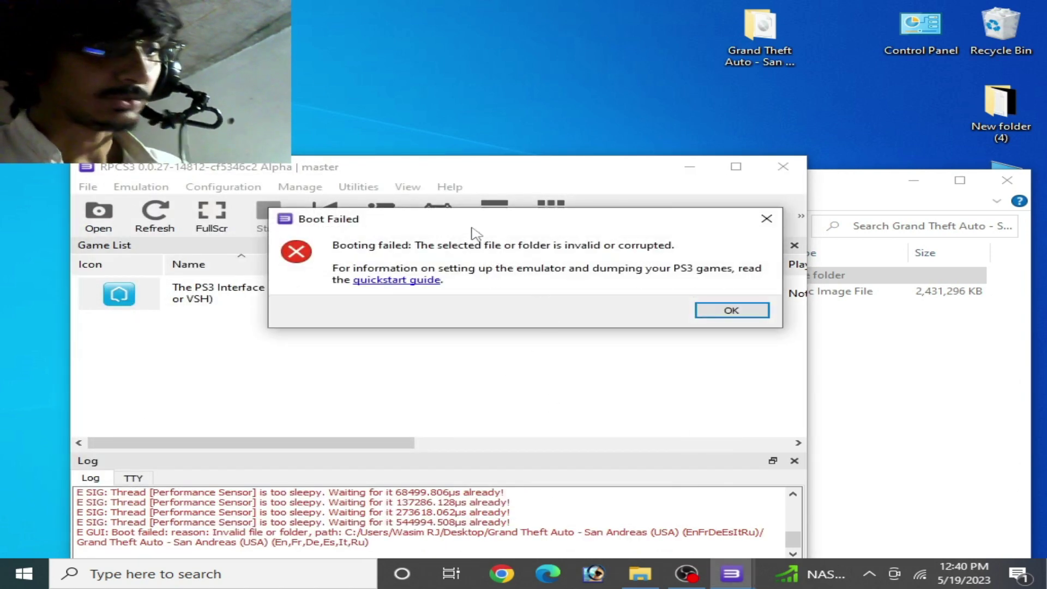
{"action": "left_click_drag", "start_coordinate": [469, 226], "coordinate": [465, 277]}
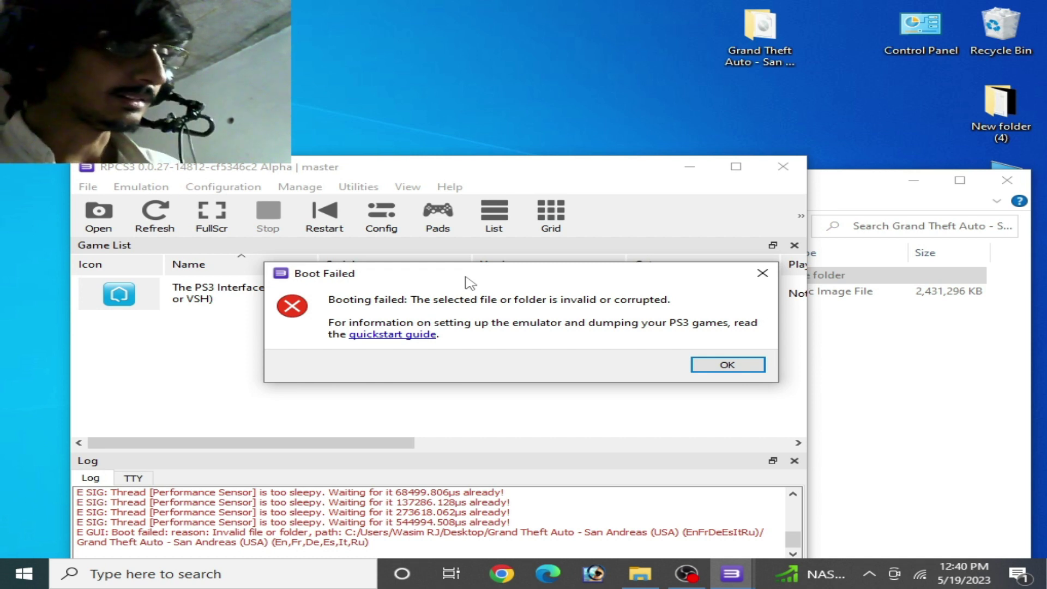
{"action": "left_click_drag", "start_coordinate": [467, 279], "coordinate": [445, 273]}
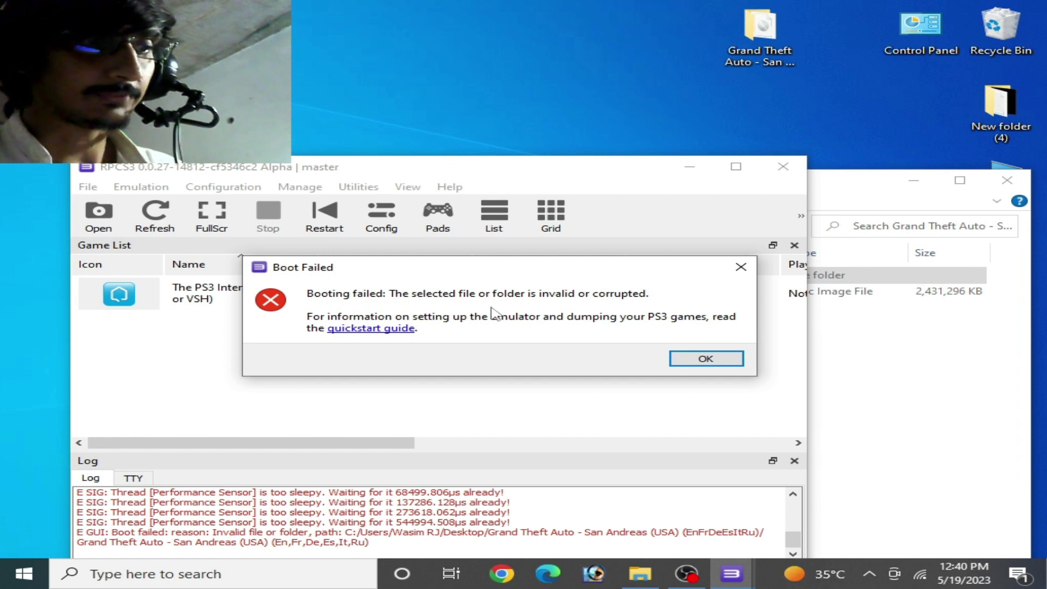
- Dismiss the invalid-folder error and close RPCS3
{"action": "left_click", "coordinate": [676, 357]}
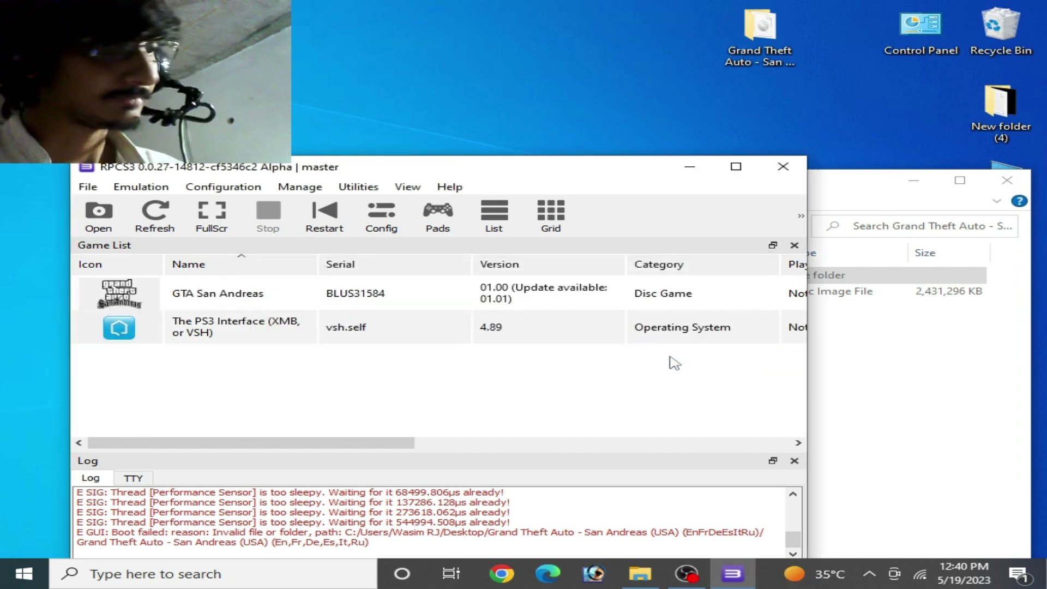
{"action": "left_click", "coordinate": [783, 166]}
{"action": "left_click_drag", "start_coordinate": [787, 182], "coordinate": [696, 177]}
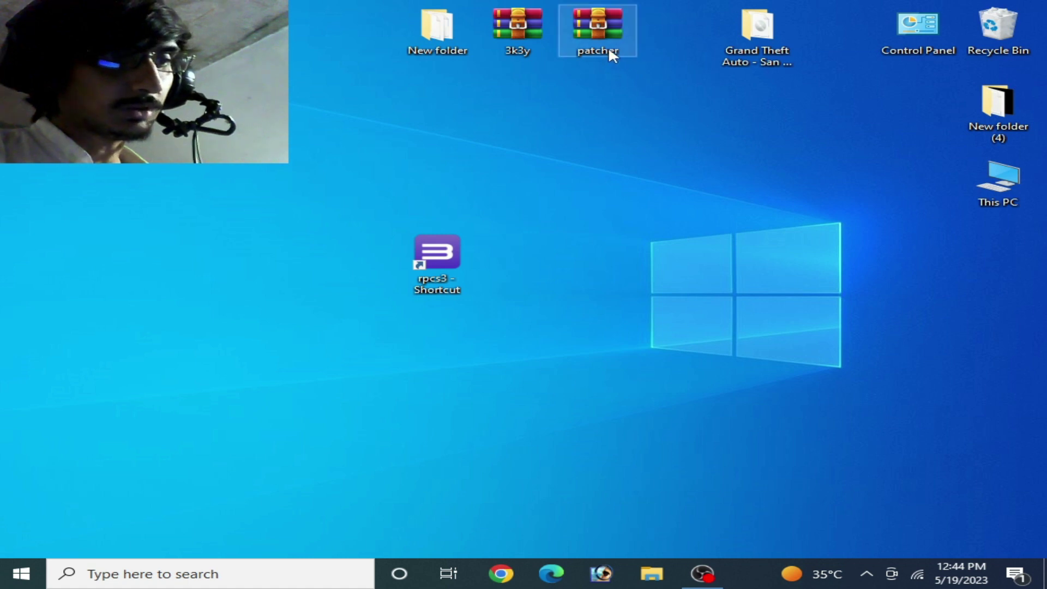
- Move the 3k3y and patcher archives lower on the desktop
{"action": "left_click_drag", "start_coordinate": [536, 30], "coordinate": [537, 118]}
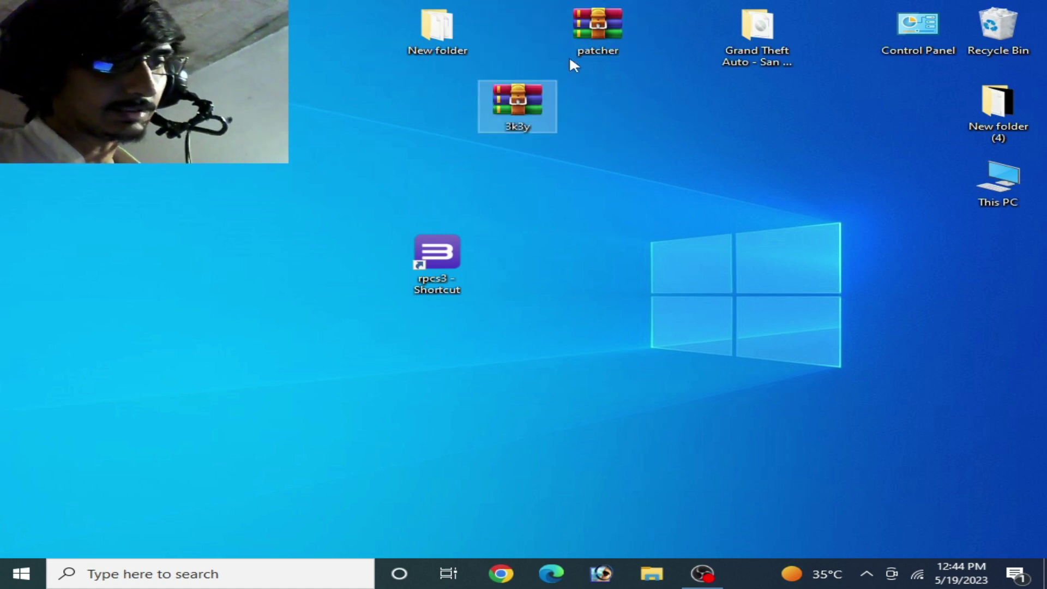
{"action": "left_click_drag", "start_coordinate": [595, 29], "coordinate": [582, 103]}
{"action": "left_click", "coordinate": [511, 112], "text": "ctrl"}
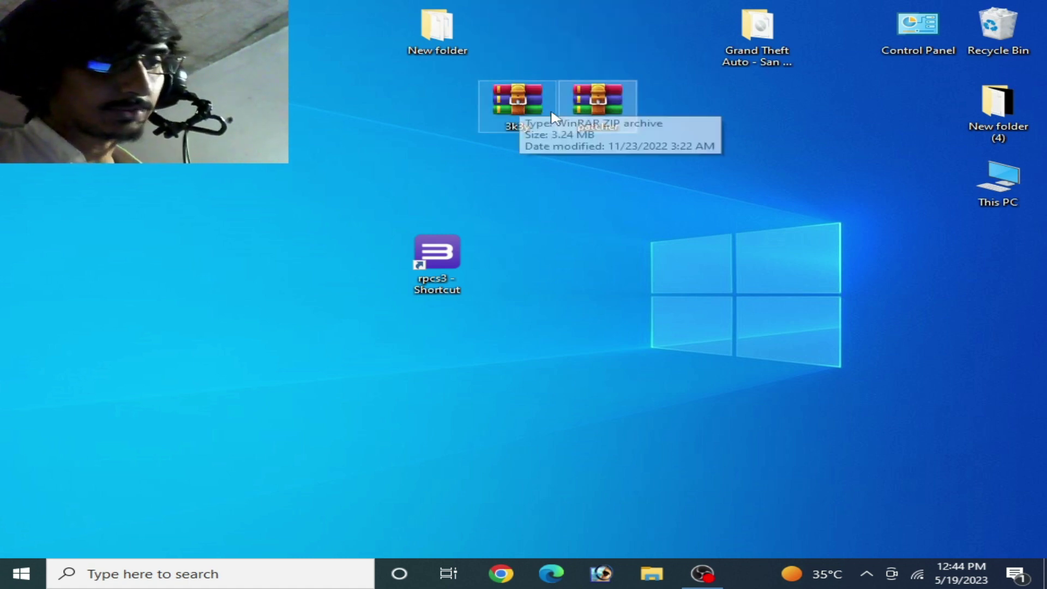
- Extract the 3k3y archive onto the desktop and the patcher archive into a 'patcher' folder
{"action": "left_click", "coordinate": [507, 97]}
{"action": "right_click", "coordinate": [508, 101]}
{"action": "left_click", "coordinate": [575, 179]}
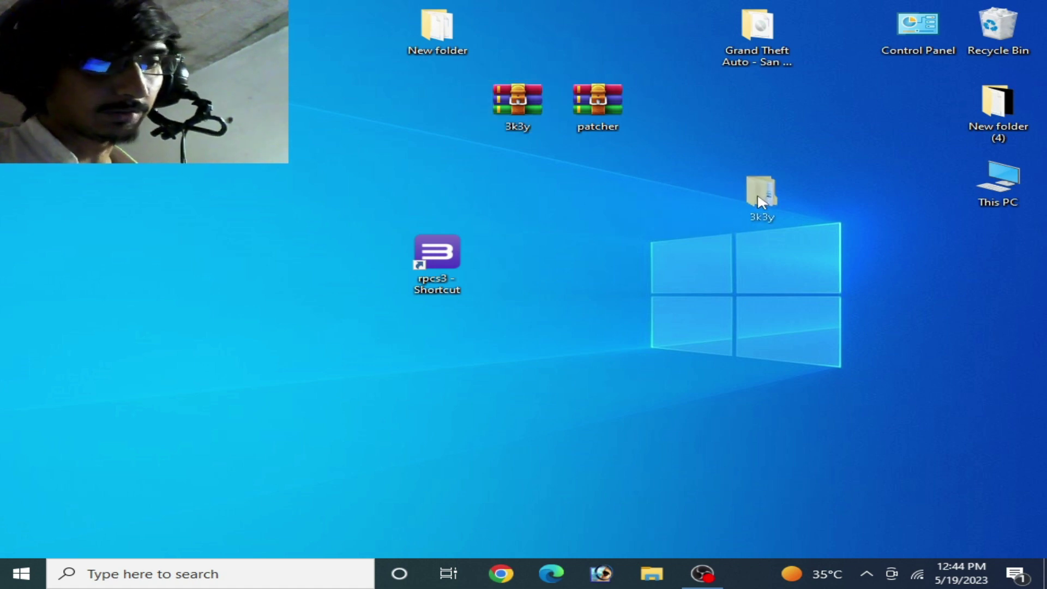
{"action": "right_click", "coordinate": [597, 107]}
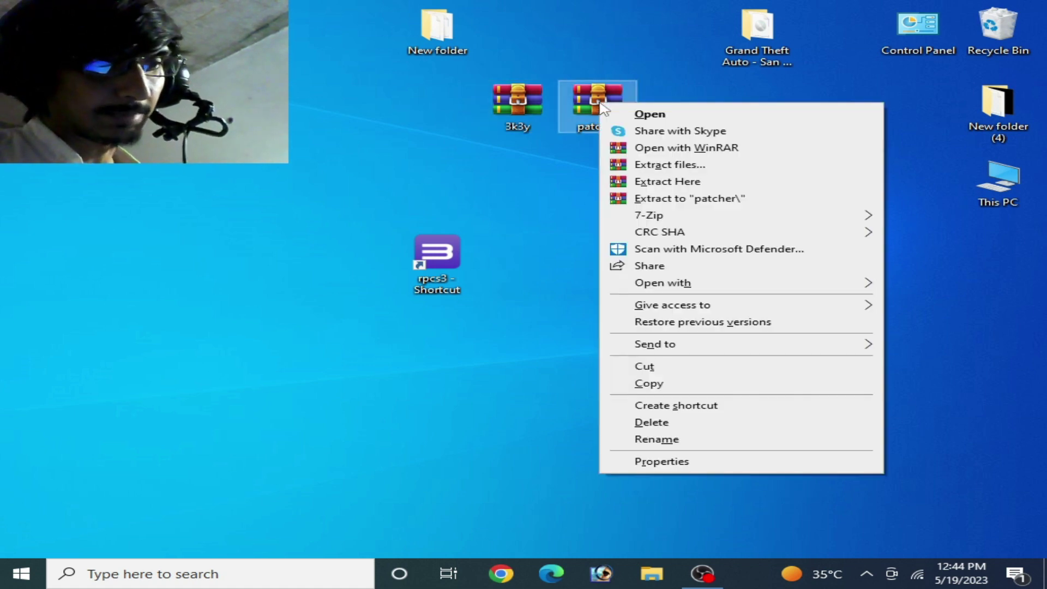
{"action": "left_click", "coordinate": [644, 200]}
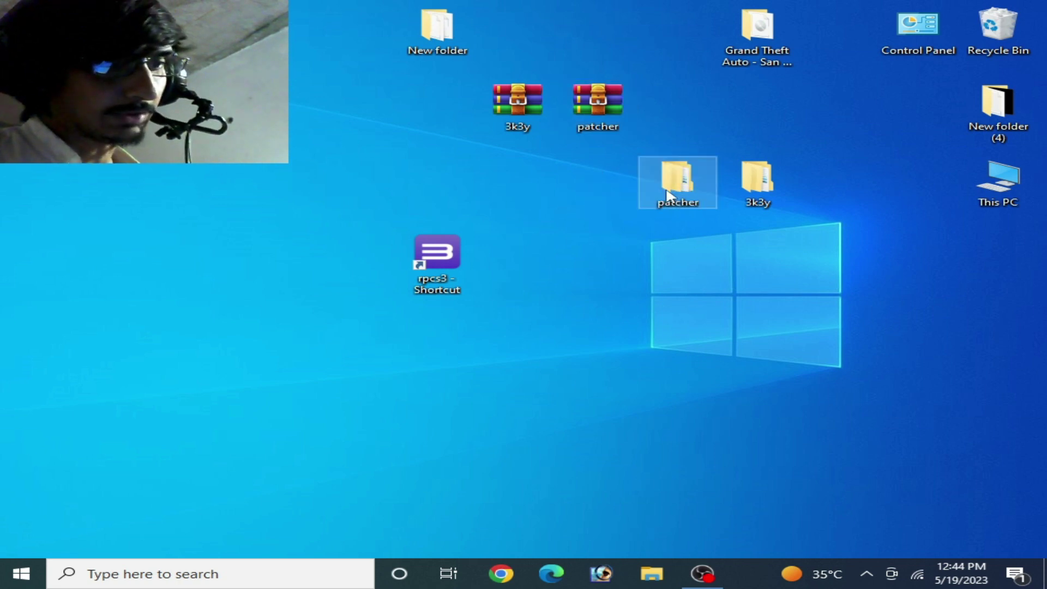
{"action": "double_click", "coordinate": [756, 190]}
{"action": "left_click", "coordinate": [344, 212]}
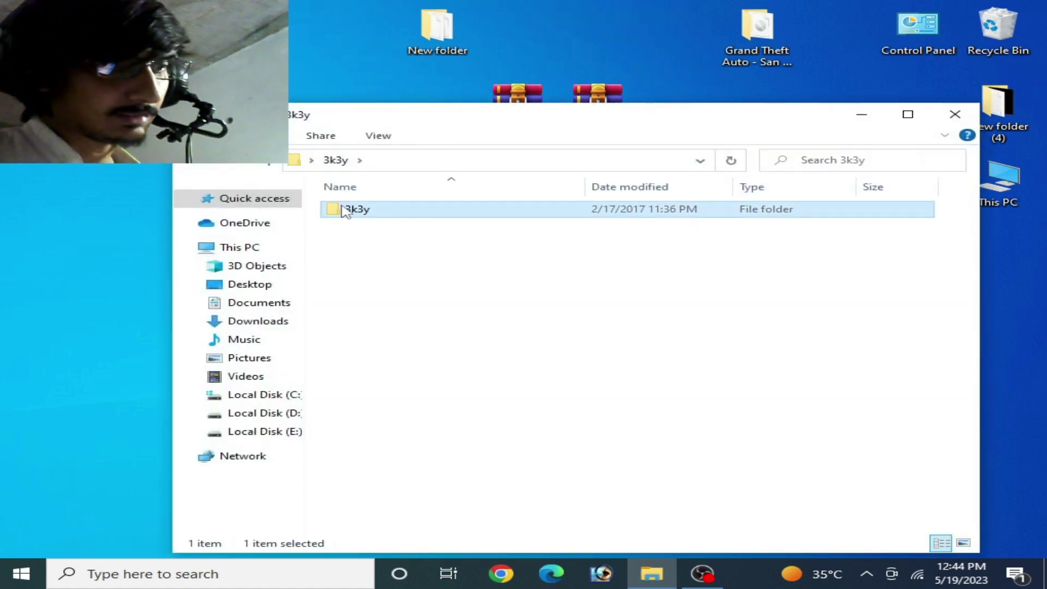
{"action": "double_click", "coordinate": [344, 212]}
{"action": "left_click_drag", "start_coordinate": [440, 117], "coordinate": [497, 127]}
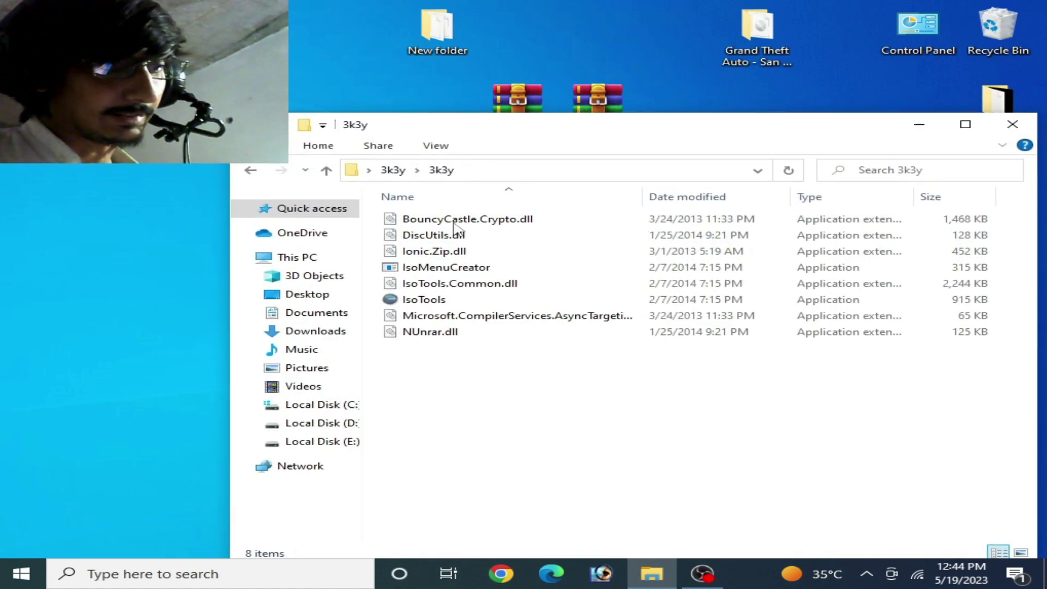
{"action": "mouse_move", "coordinate": [423, 306]}
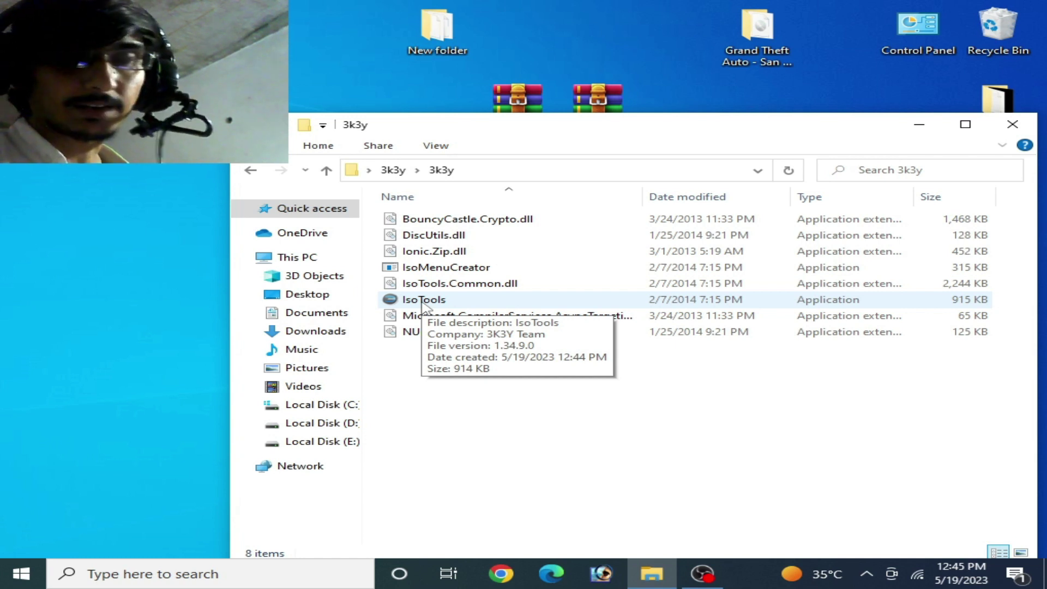
{"action": "left_click_drag", "start_coordinate": [578, 129], "coordinate": [546, 129]}
{"action": "right_click", "coordinate": [395, 301]}
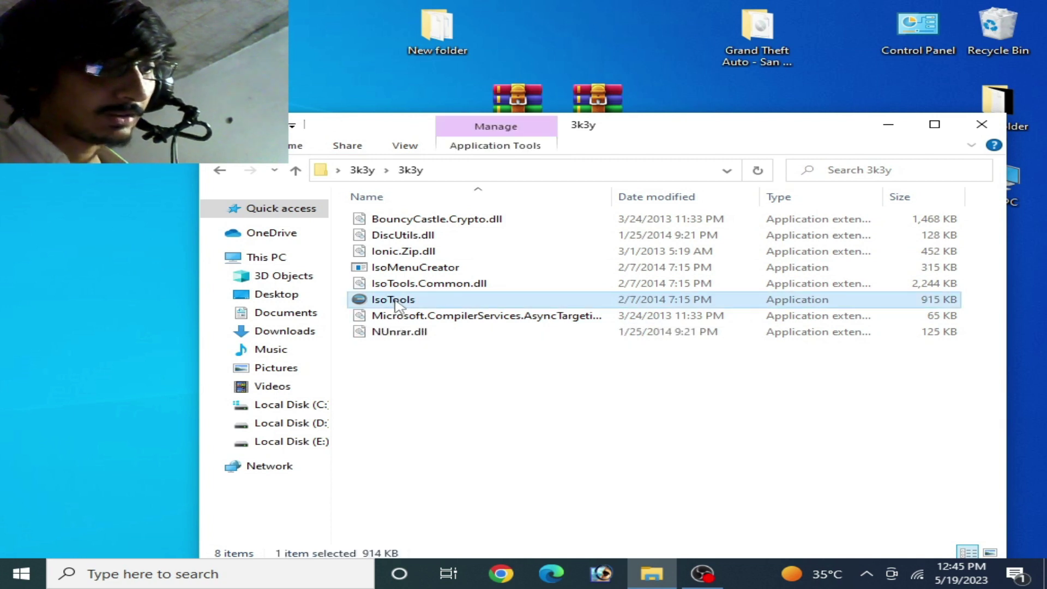
{"action": "left_click", "coordinate": [465, 132]}
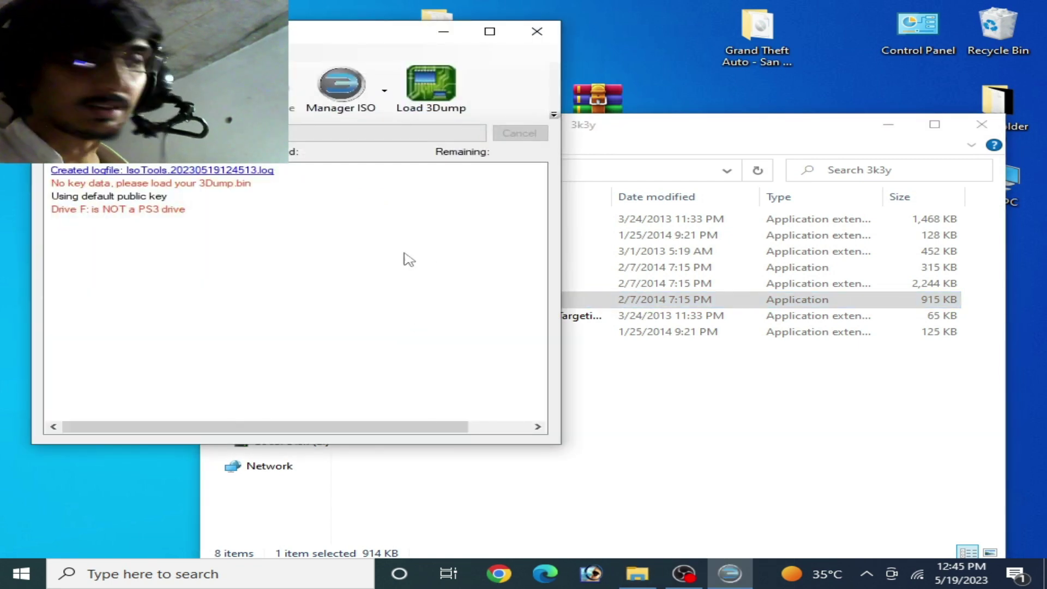
{"action": "left_click_drag", "start_coordinate": [326, 36], "coordinate": [407, 100]}
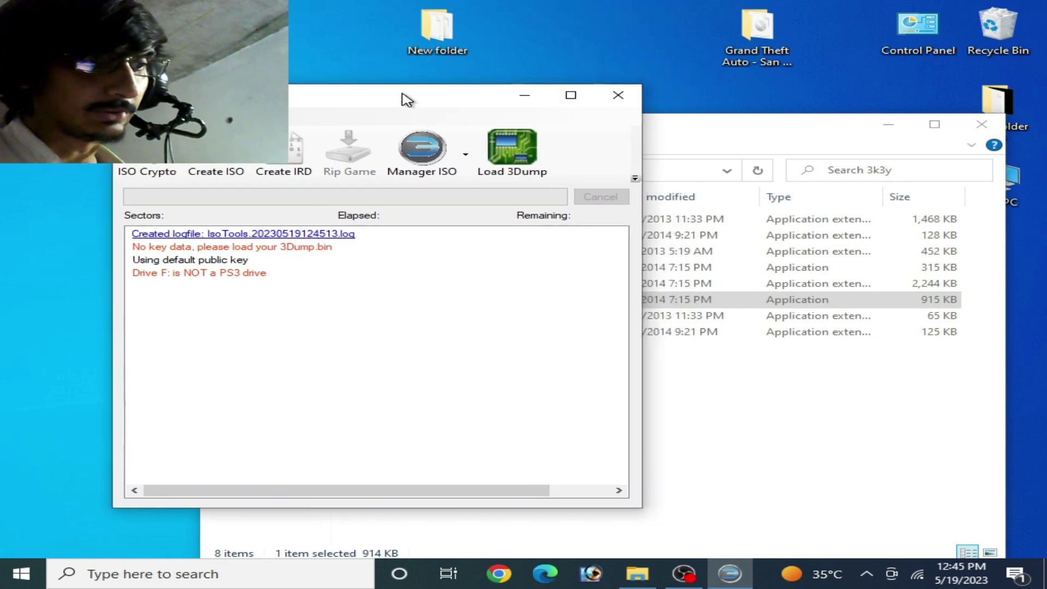
{"action": "left_click", "coordinate": [618, 95]}
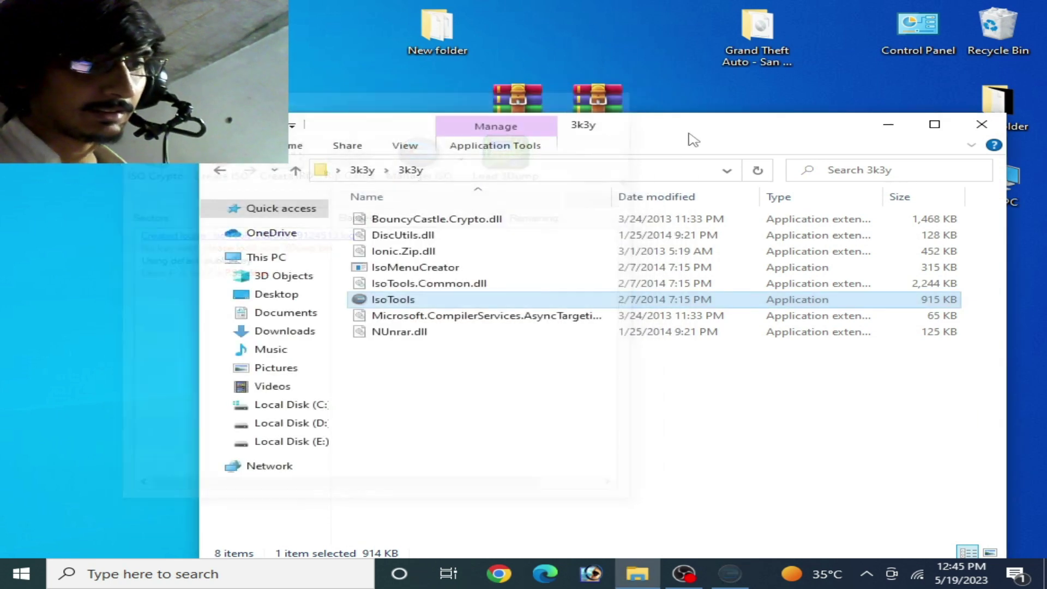
{"action": "left_click_drag", "start_coordinate": [678, 136], "coordinate": [647, 162]}
- Close the 3k3y window and launch test_patcher from patcher\patcher
{"action": "left_click", "coordinate": [950, 151]}
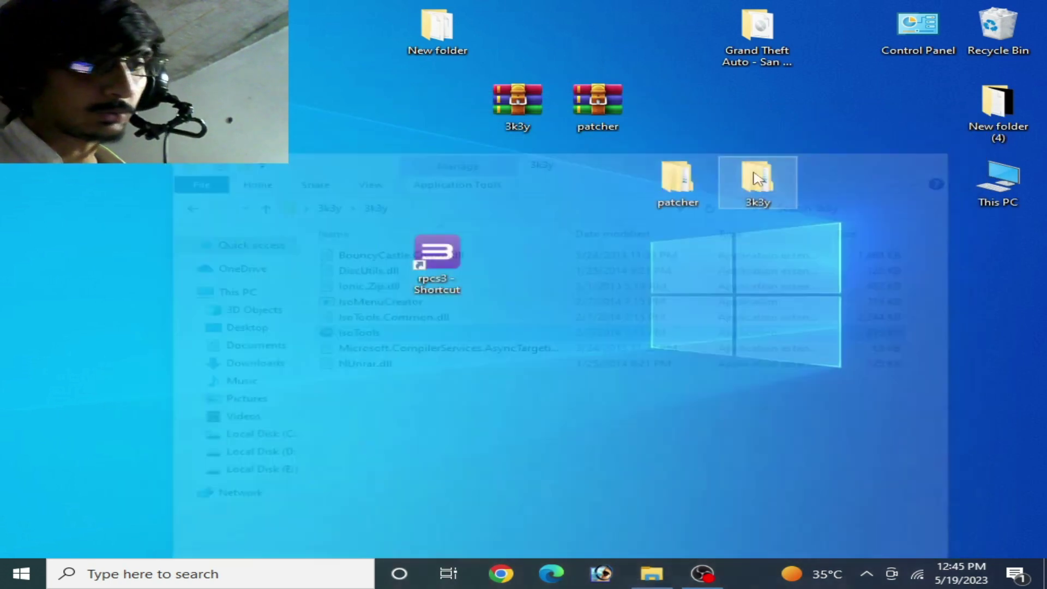
{"action": "mouse_move", "coordinate": [597, 98]}
{"action": "left_mouse_down"}
{"action": "mouse_move", "coordinate": [571, 164]}
{"action": "mouse_move", "coordinate": [596, 107]}
{"action": "left_mouse_up"}
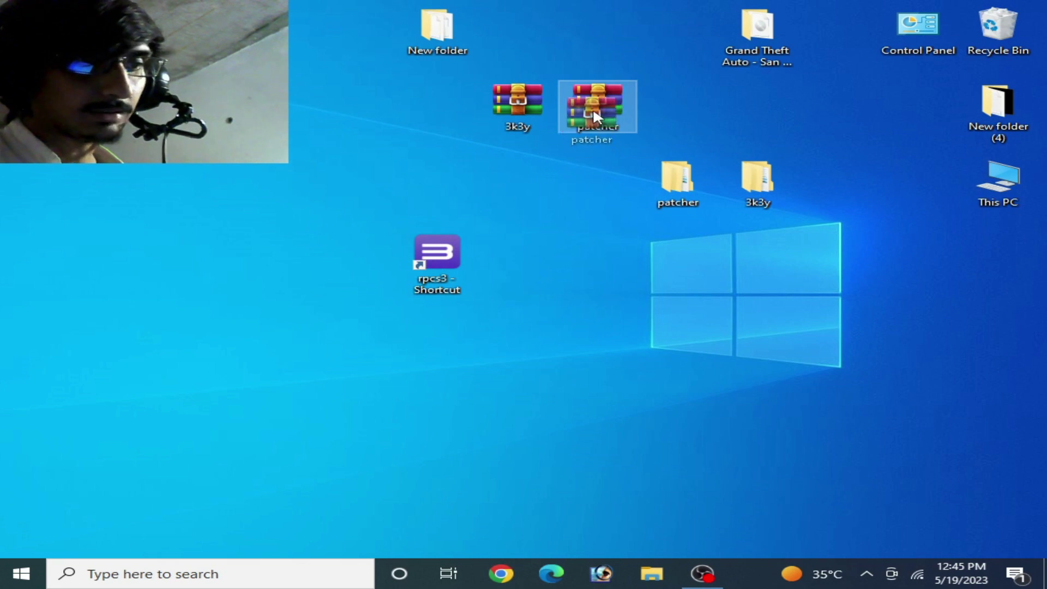
{"action": "double_click", "coordinate": [678, 179]}
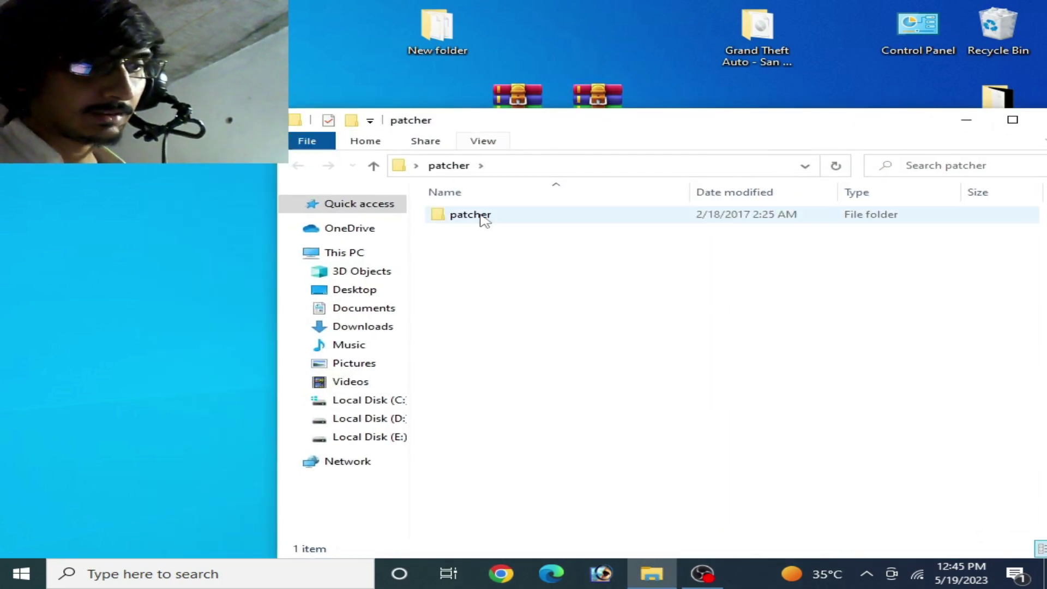
{"action": "double_click", "coordinate": [483, 217]}
{"action": "left_click_drag", "start_coordinate": [622, 109], "coordinate": [587, 110]}
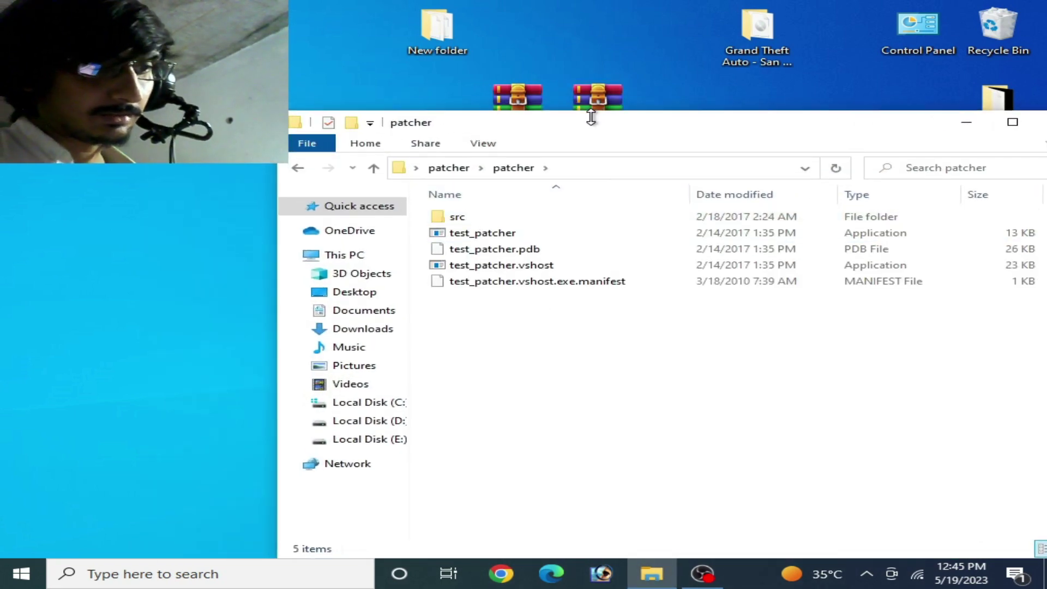
{"action": "left_click", "coordinate": [486, 234]}
{"action": "double_click", "coordinate": [487, 235]}
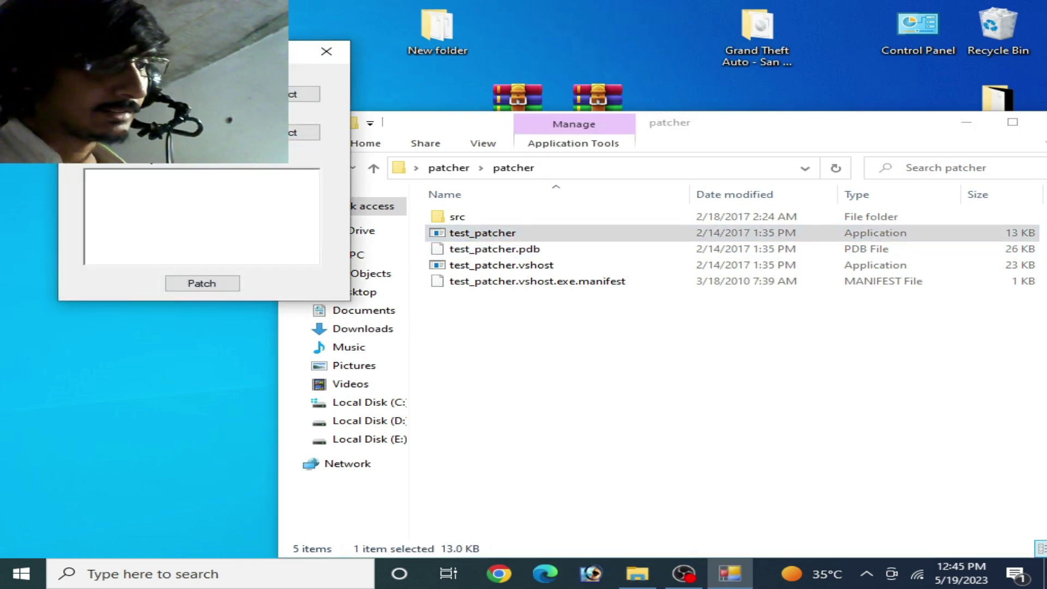
- Browse into the GTA San Andreas folder and delete the extracted duplicate folder to the Recycle Bin
{"action": "left_click", "coordinate": [304, 94]}
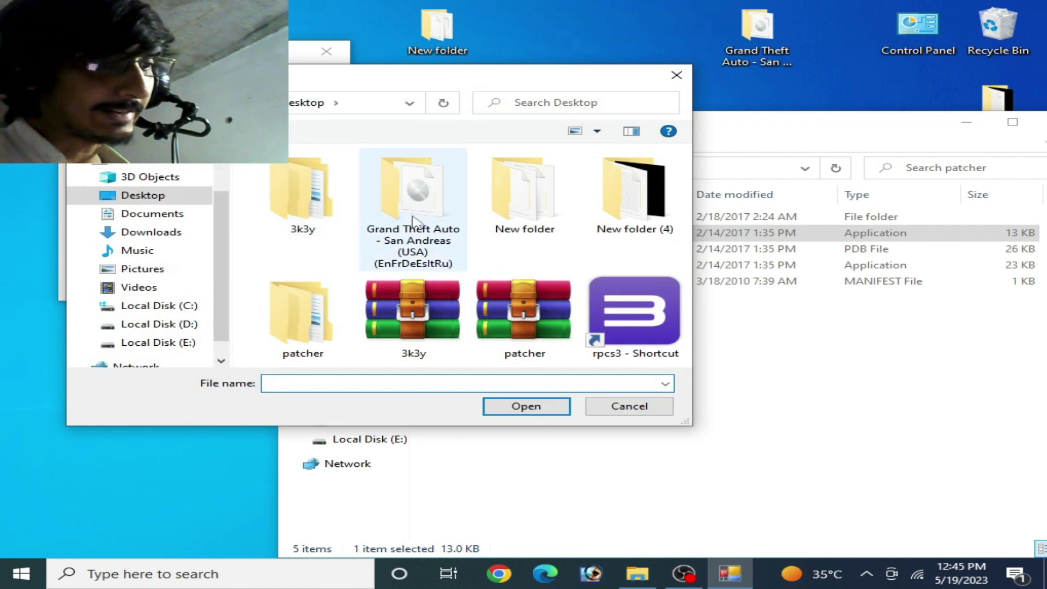
{"action": "left_click", "coordinate": [426, 212]}
{"action": "double_click", "coordinate": [427, 212]}
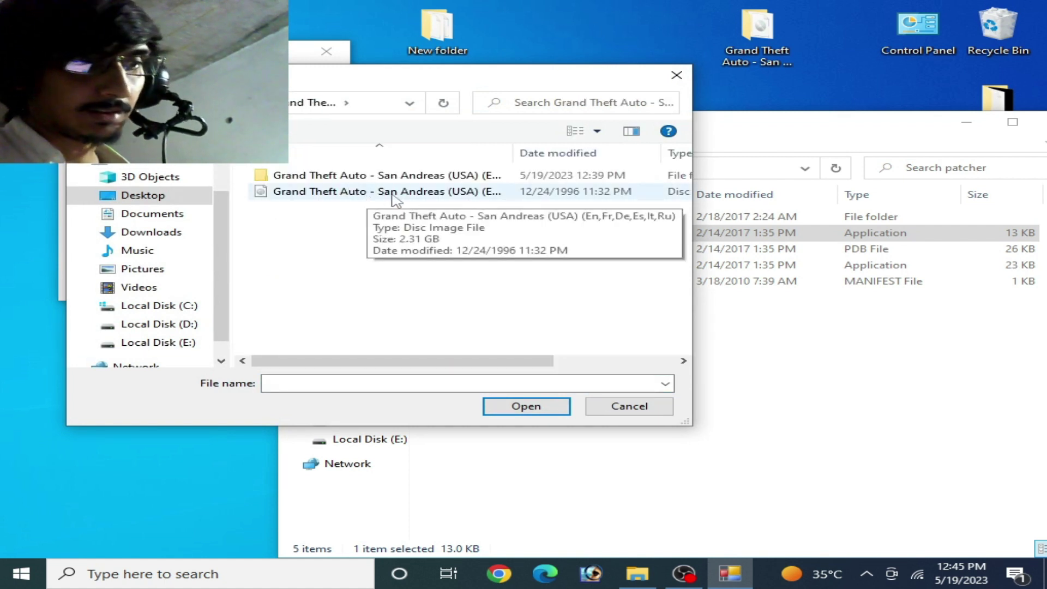
{"action": "left_click_drag", "start_coordinate": [362, 361], "coordinate": [347, 211]}
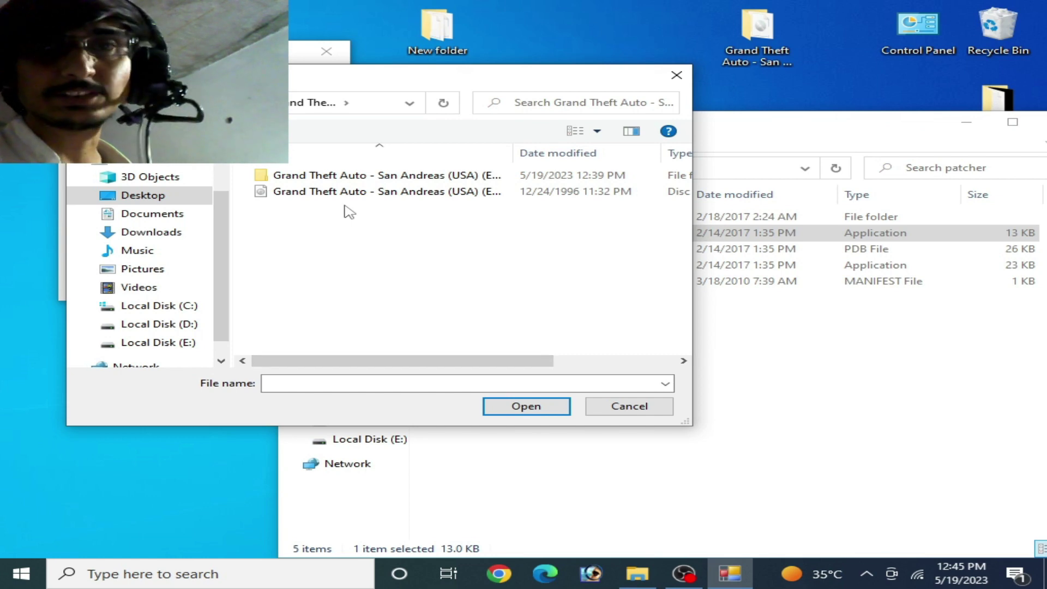
{"action": "left_click", "coordinate": [344, 177]}
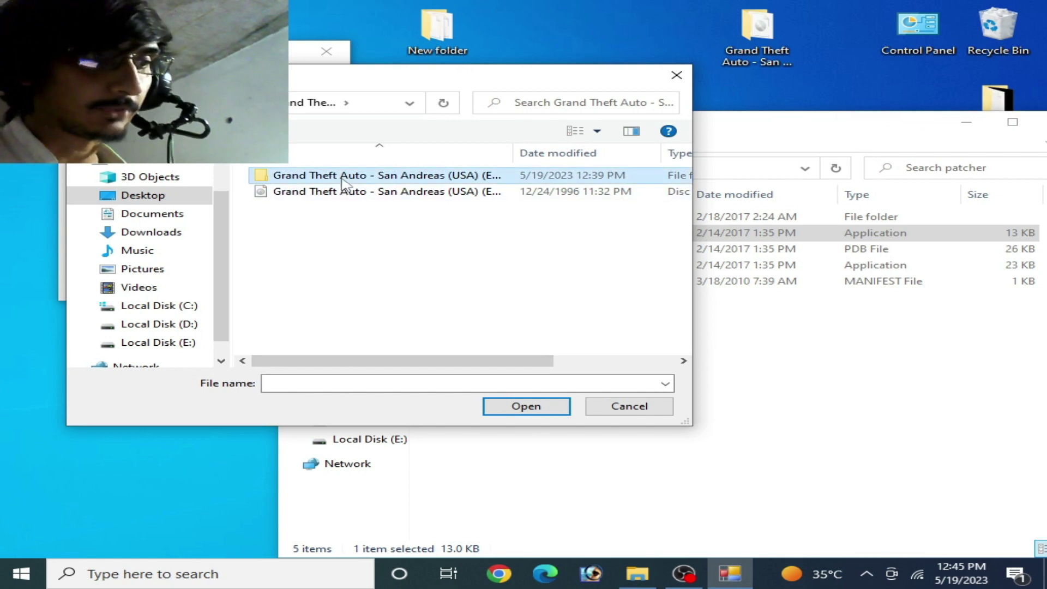
{"action": "right_click", "coordinate": [344, 177]}
{"action": "left_click", "coordinate": [394, 506]}
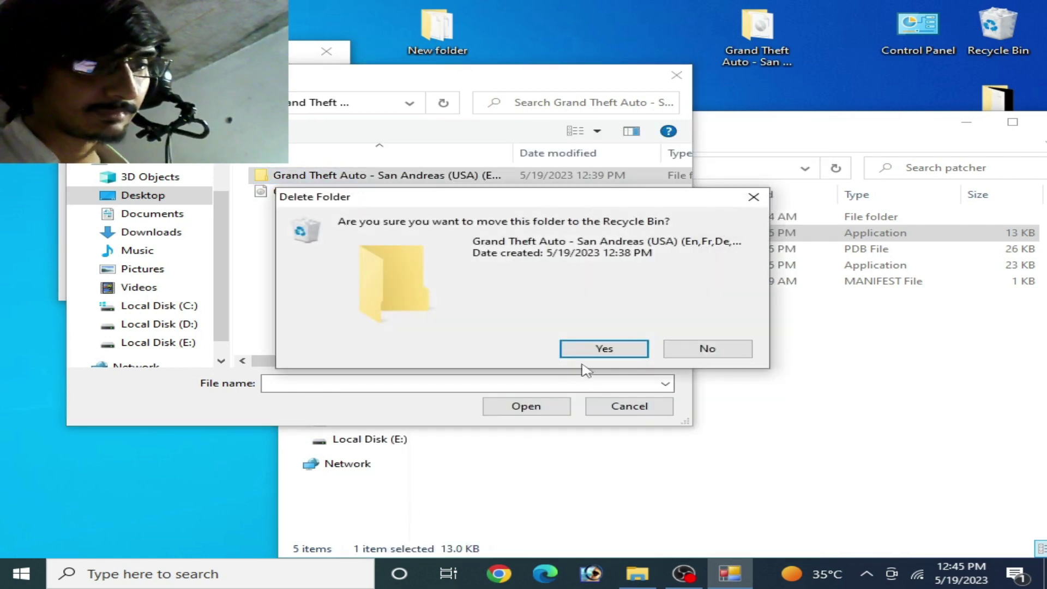
{"action": "left_click", "coordinate": [587, 352]}
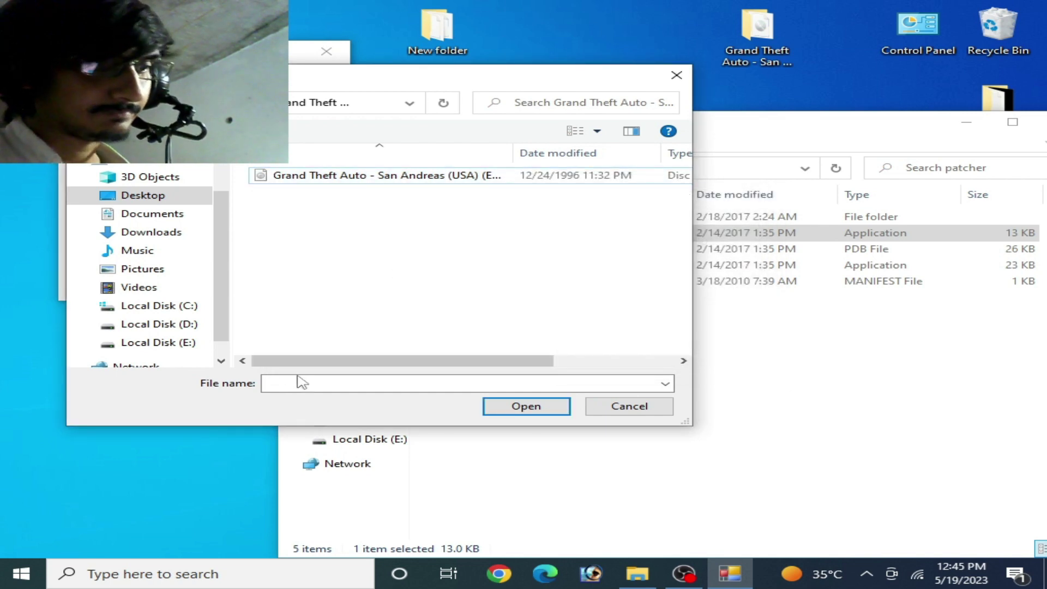
- Load the San Andreas disc image into test_patcher and cancel the second file selection
{"action": "left_click_drag", "start_coordinate": [331, 362], "coordinate": [384, 364]}
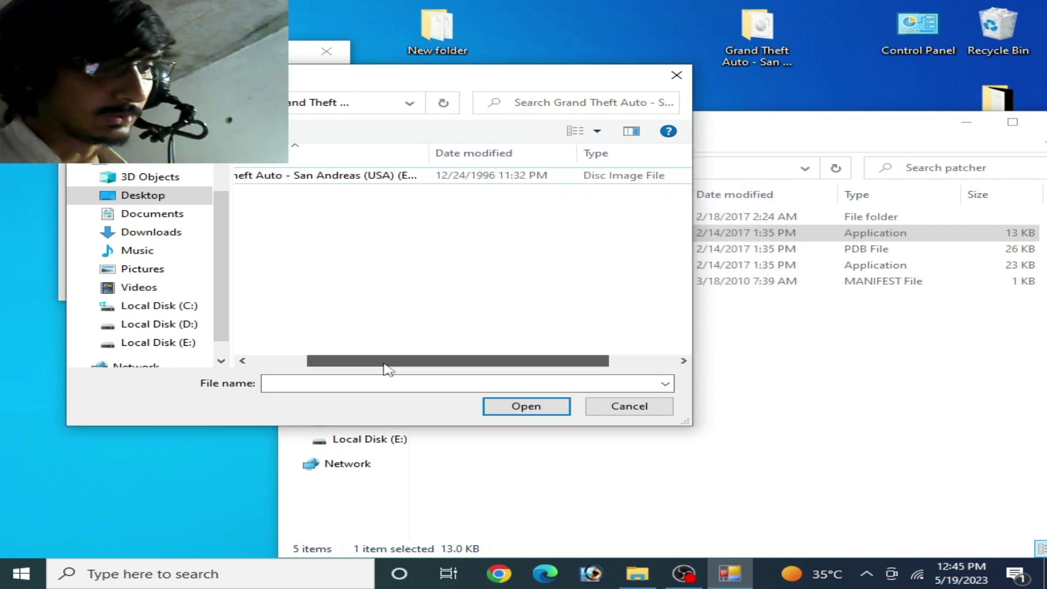
{"action": "left_click", "coordinate": [319, 178]}
{"action": "left_click", "coordinate": [504, 407]}
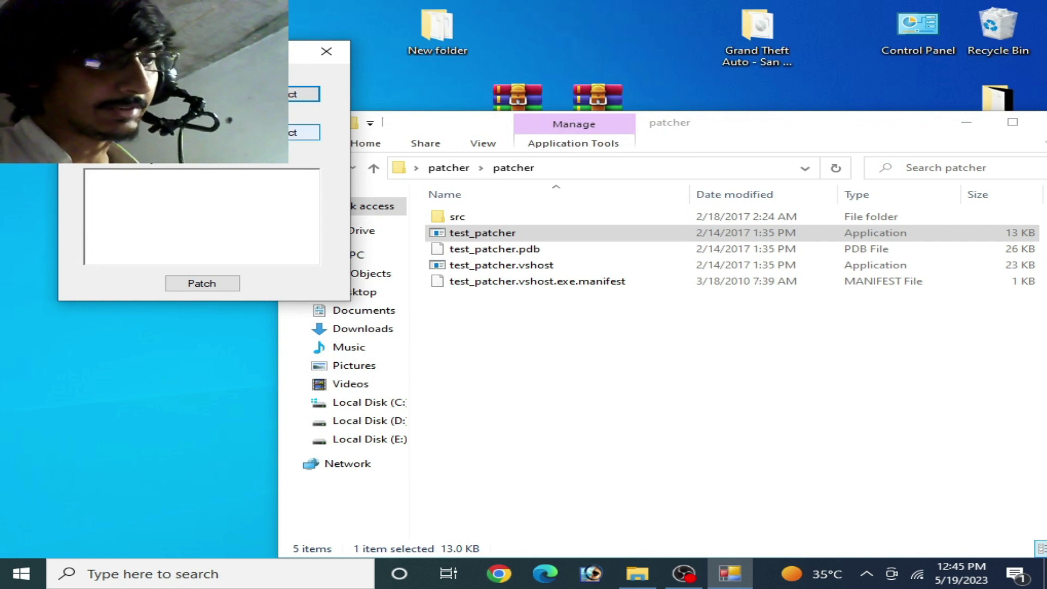
{"action": "left_click", "coordinate": [304, 132]}
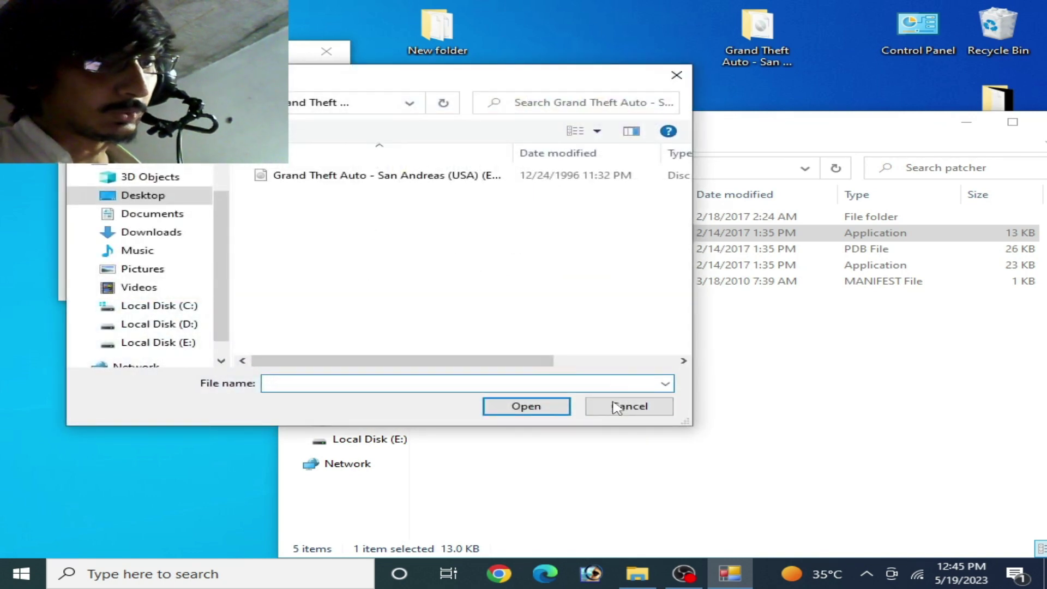
{"action": "left_click", "coordinate": [618, 406]}
{"action": "left_click", "coordinate": [577, 340]}
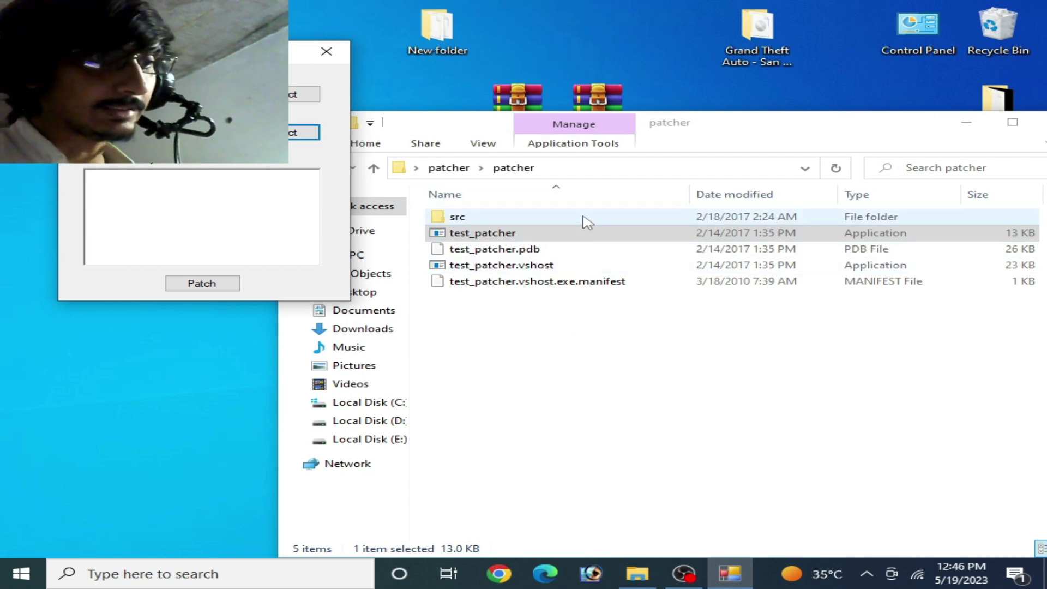
- Close test_patcher and open the desktop's New folder holding the two IRD files
{"action": "left_click", "coordinate": [327, 51]}
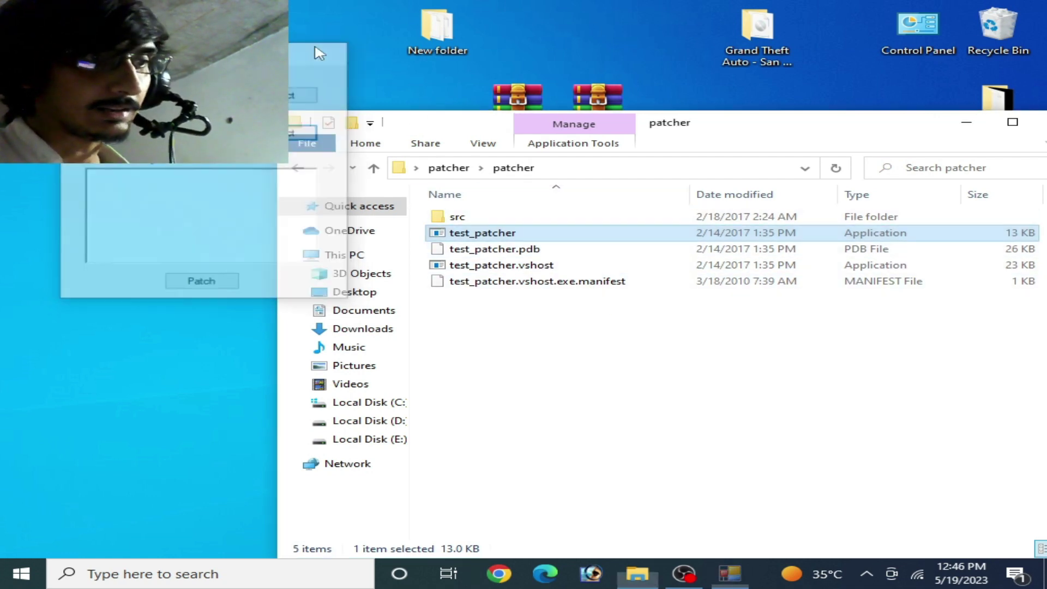
{"action": "double_click", "coordinate": [433, 44]}
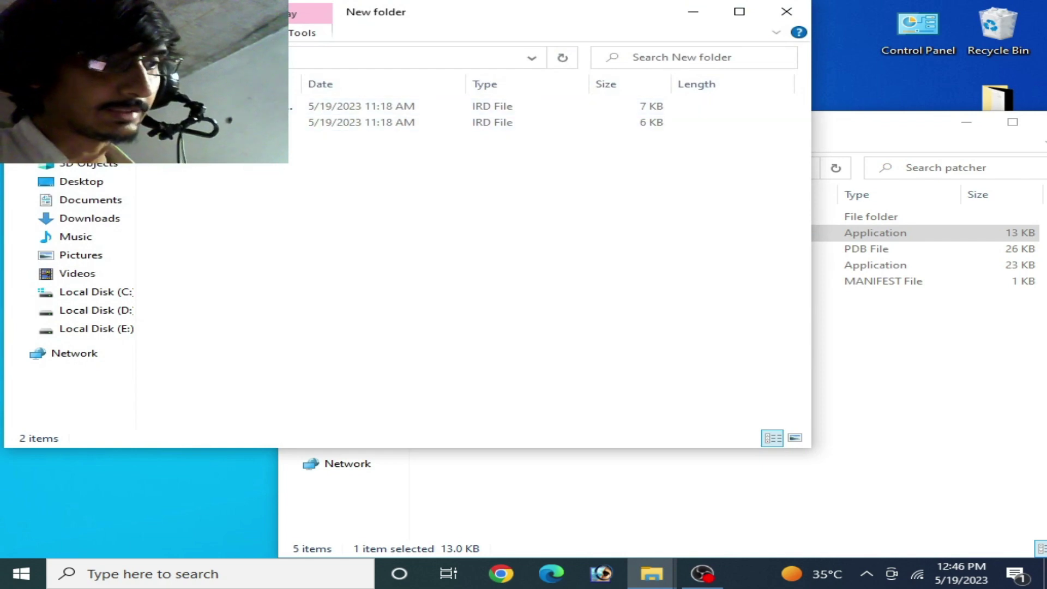
{"action": "left_click_drag", "start_coordinate": [182, 13], "coordinate": [570, 131]}
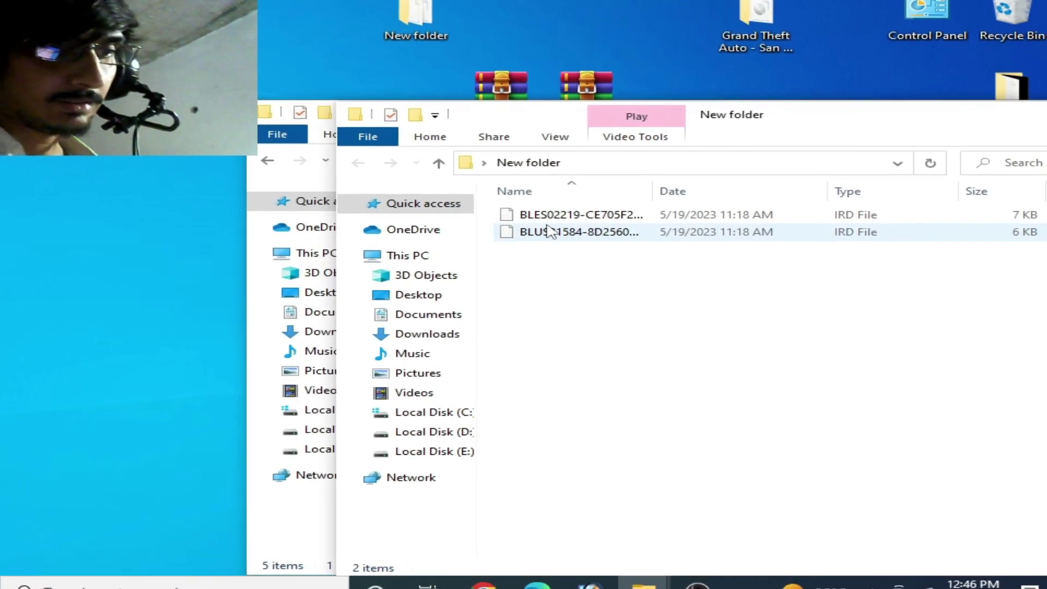